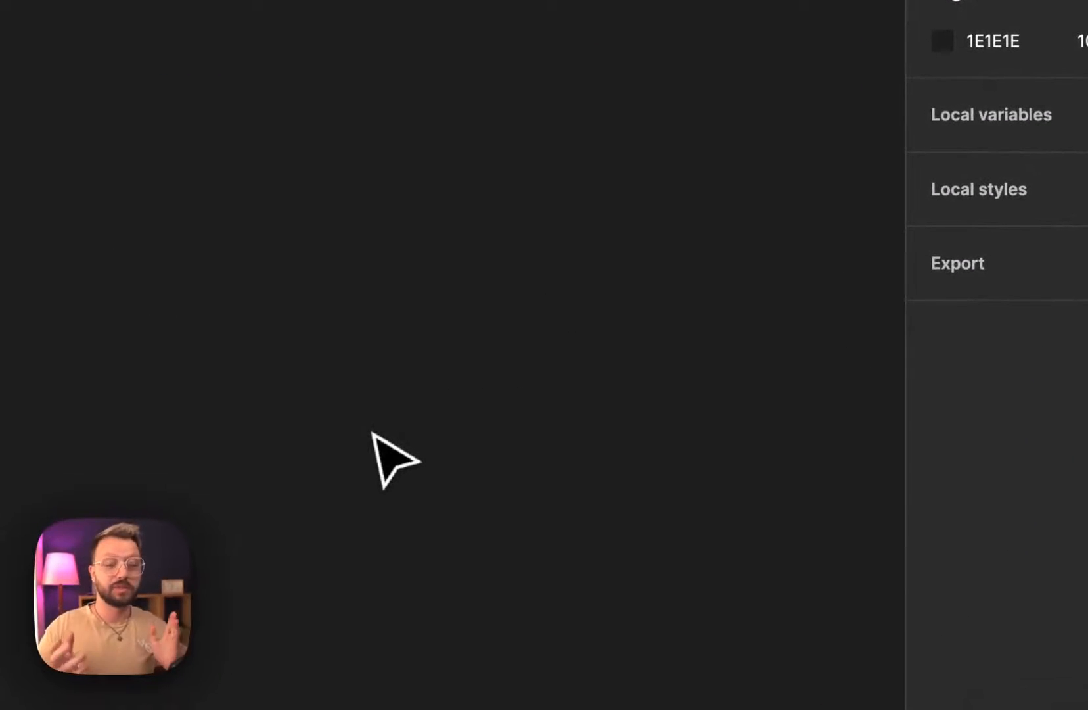
- Create the text "Get the app" in an auto layout frame with 40 horizontal and 16 vertical padding
key(t)
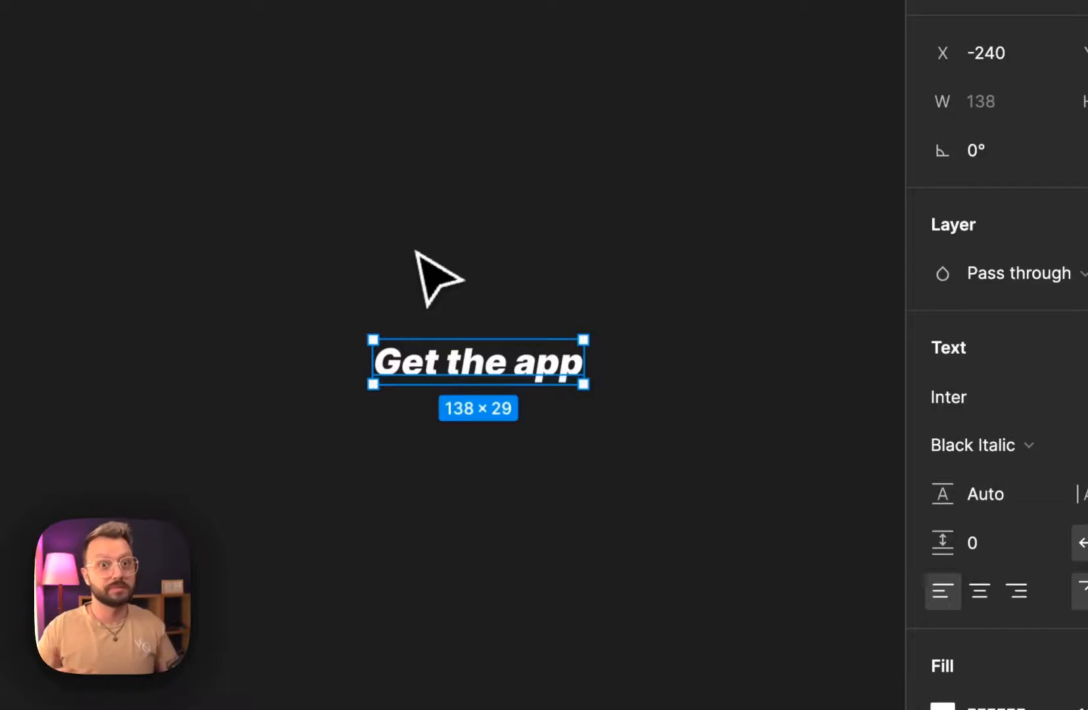
key(shift+a)
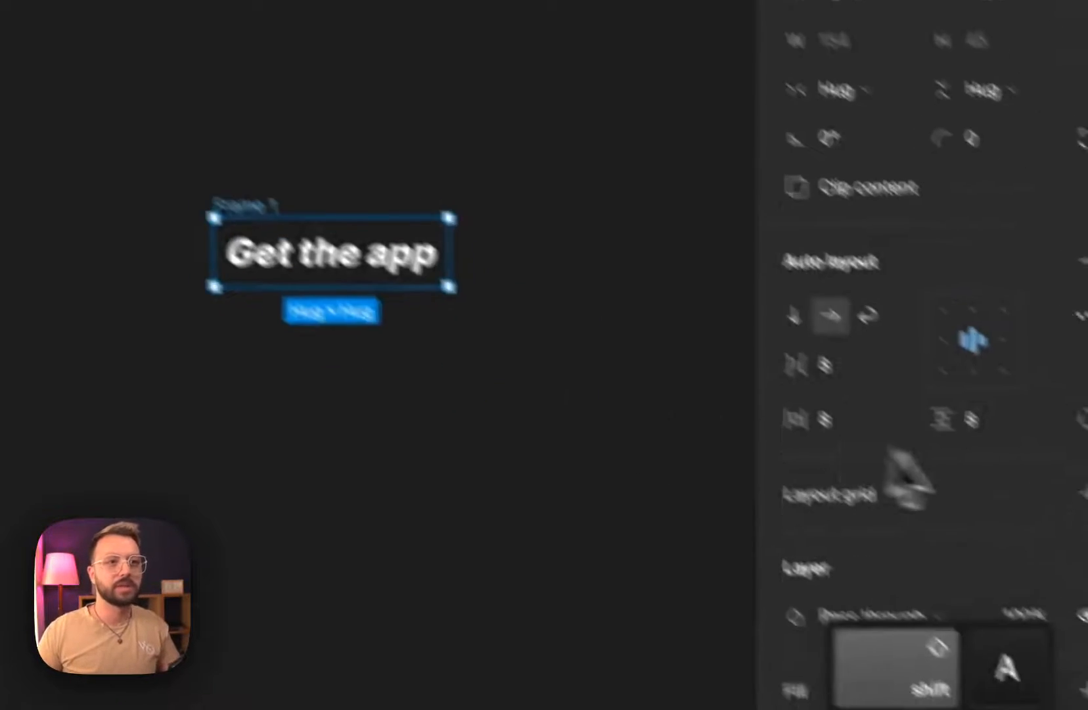
click(899, 346)
key(shift+Up)
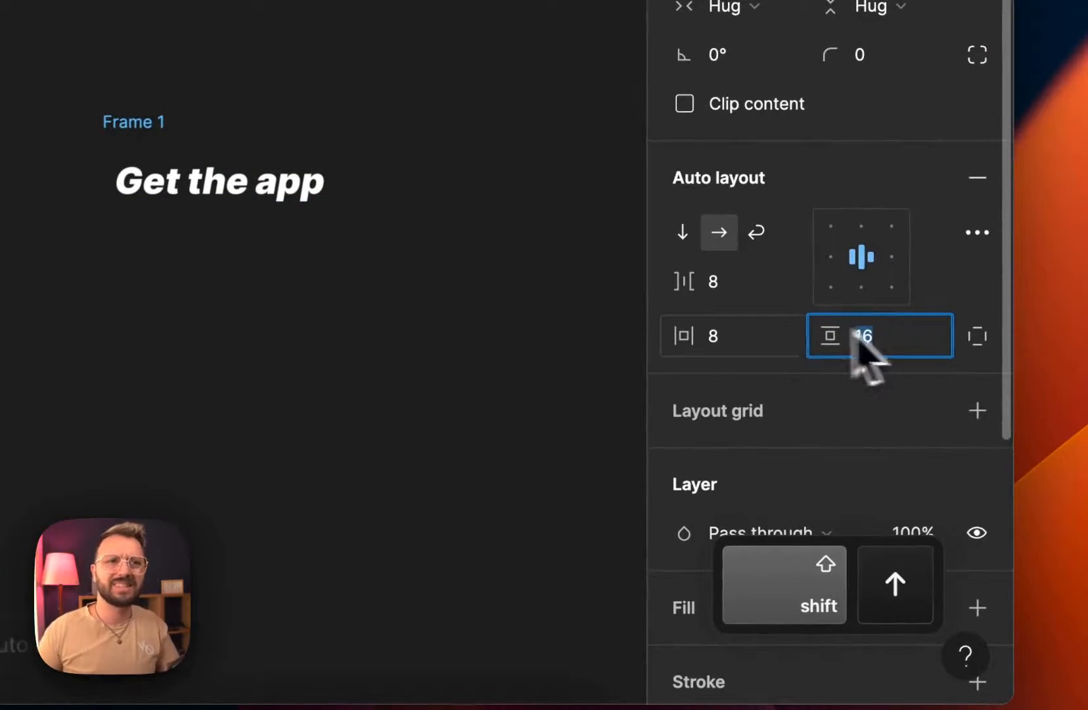
key(shift+Up)
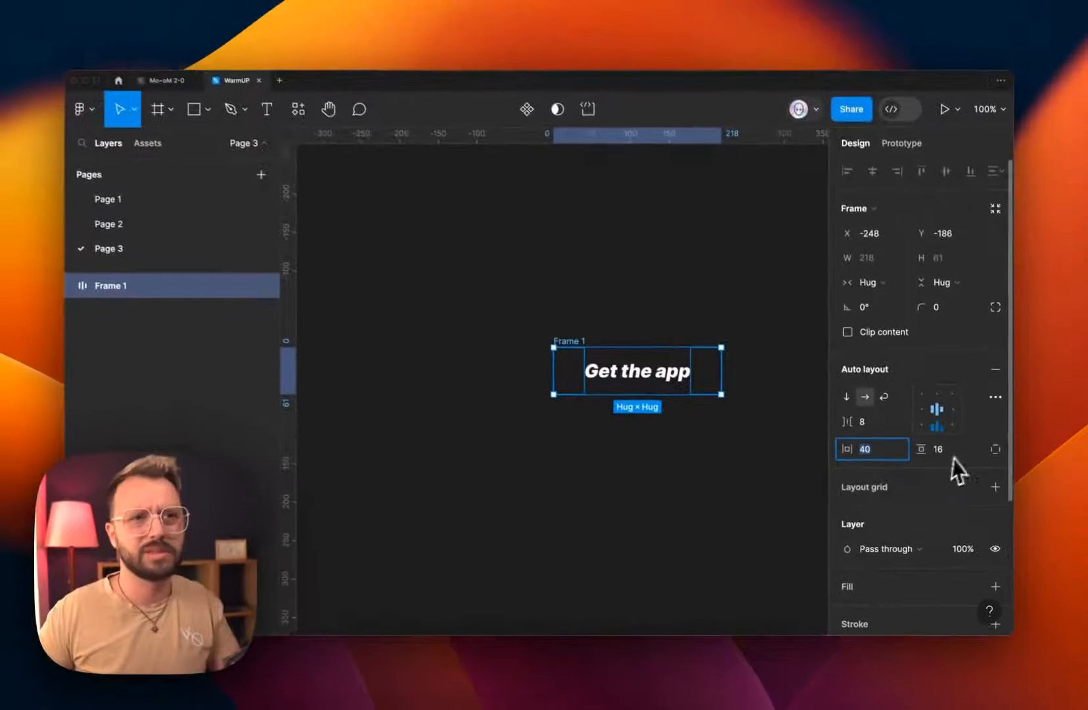
- Give the text's frame a black fill and a corner radius of 48
click(885, 502)
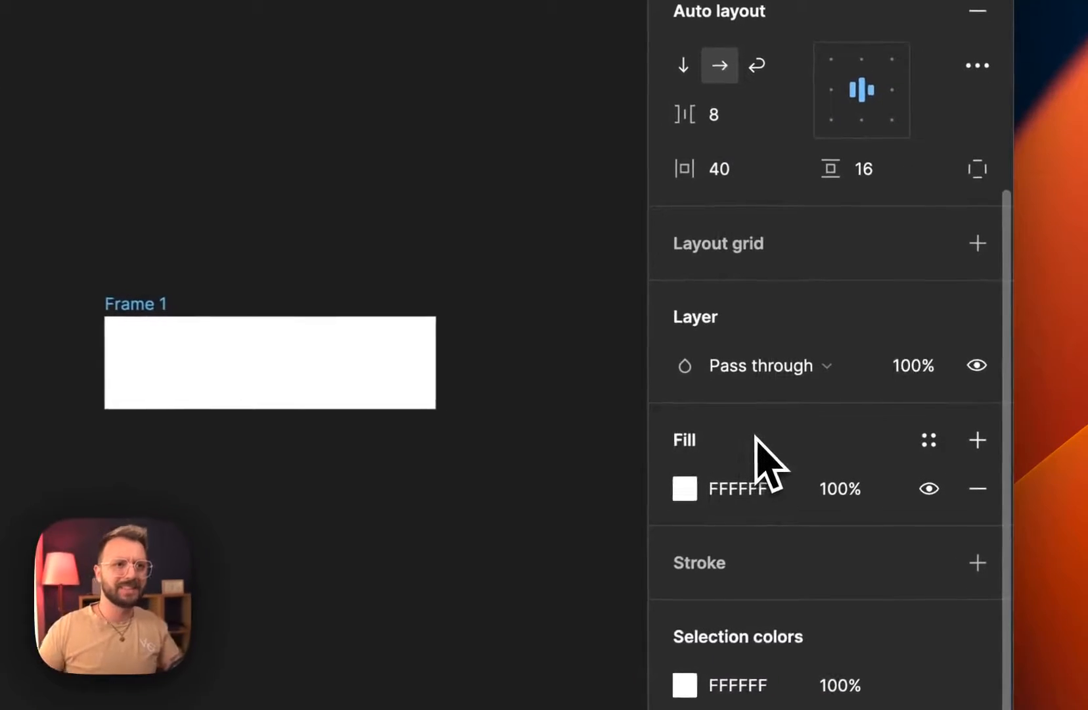
click(747, 500)
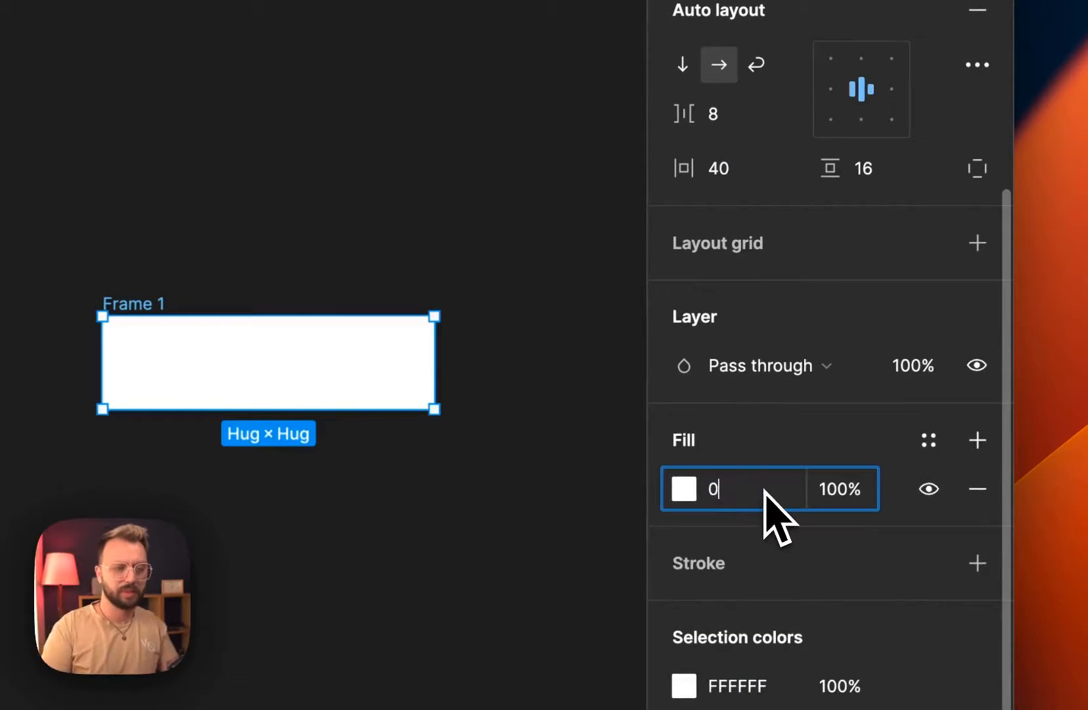
key(Return)
scroll(808, 302, up, 5)
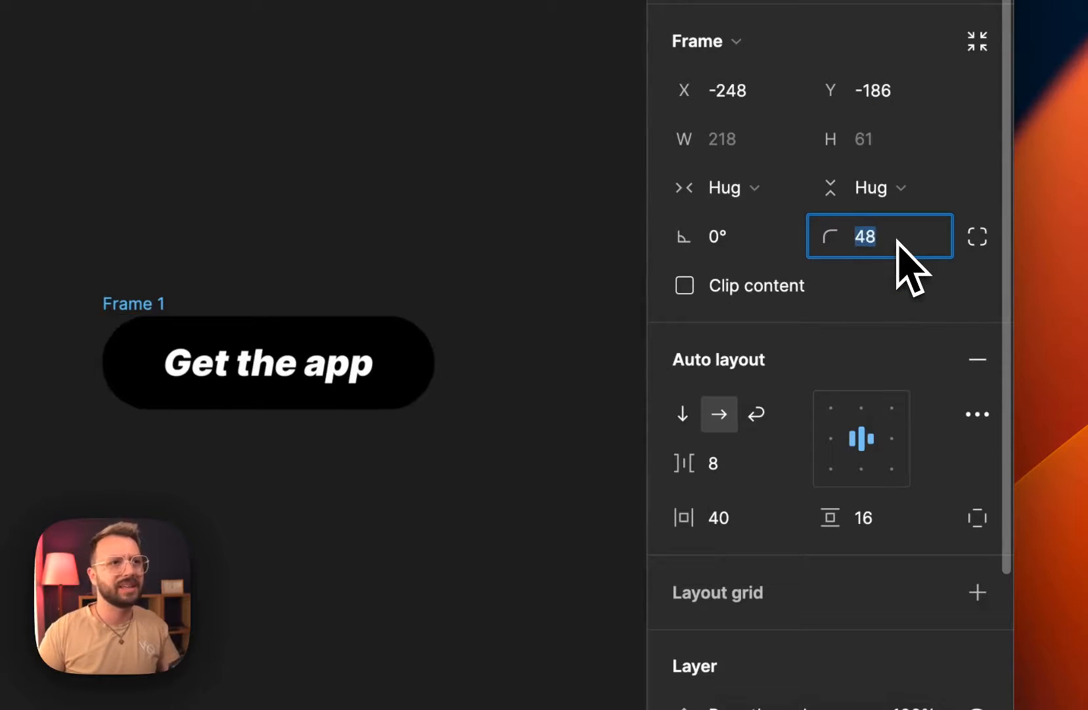
- Rename the frame to Button and draw a 218 × 36 rectangle just above it, matching its width
click(307, 250)
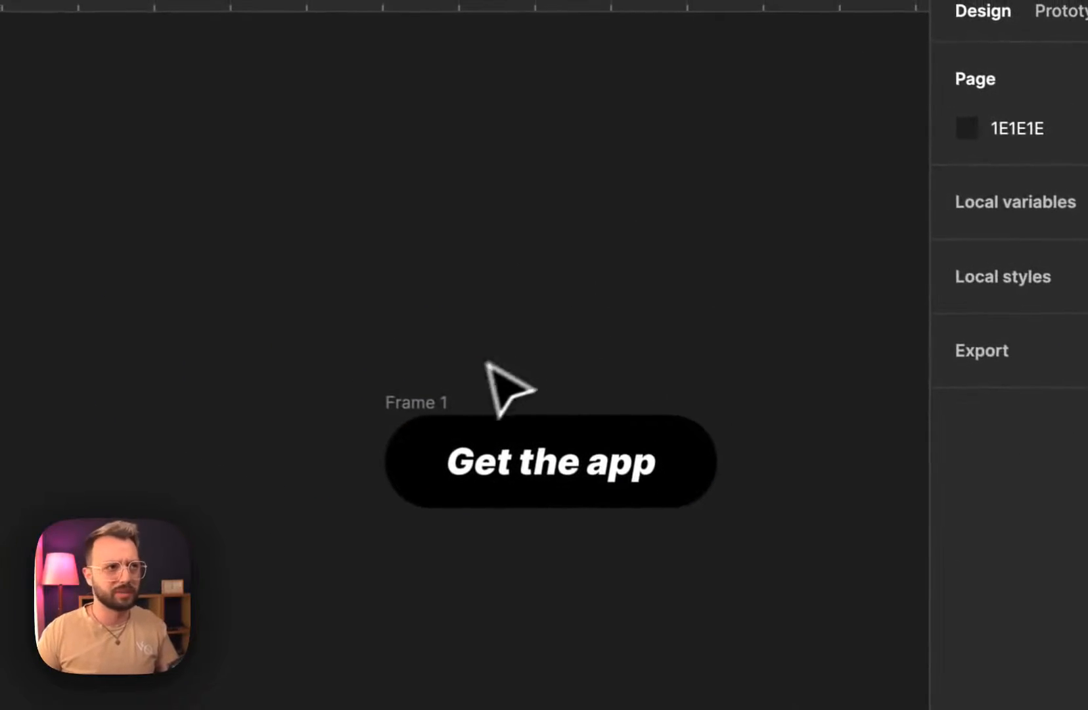
click(146, 309)
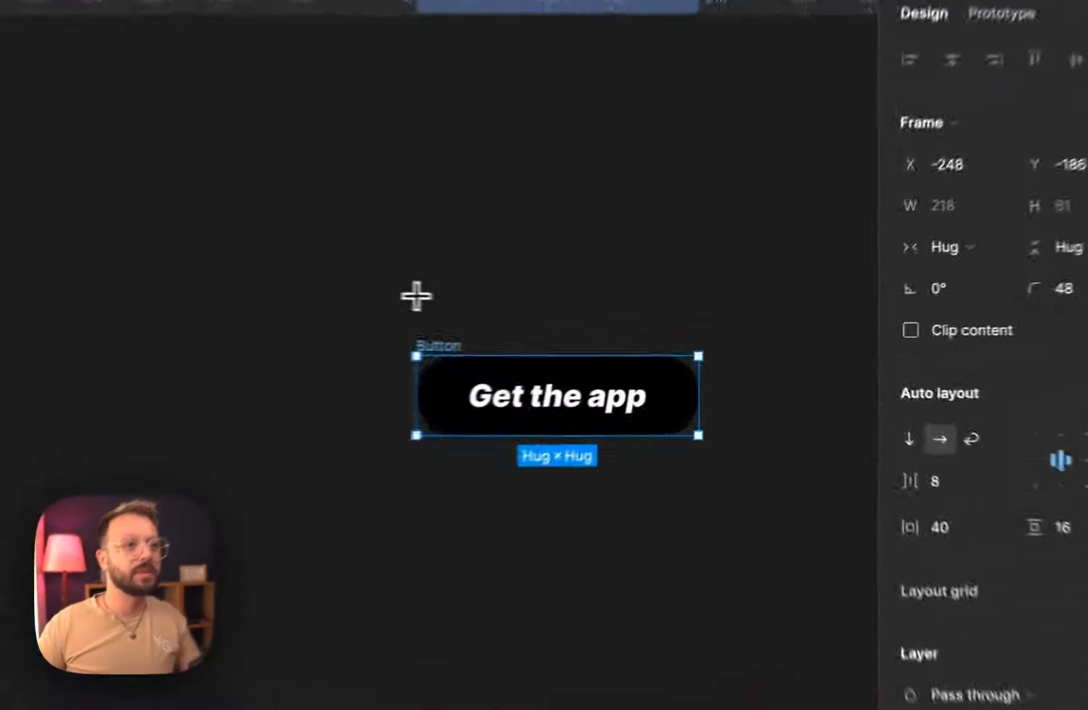
drag(559, 311, 725, 337)
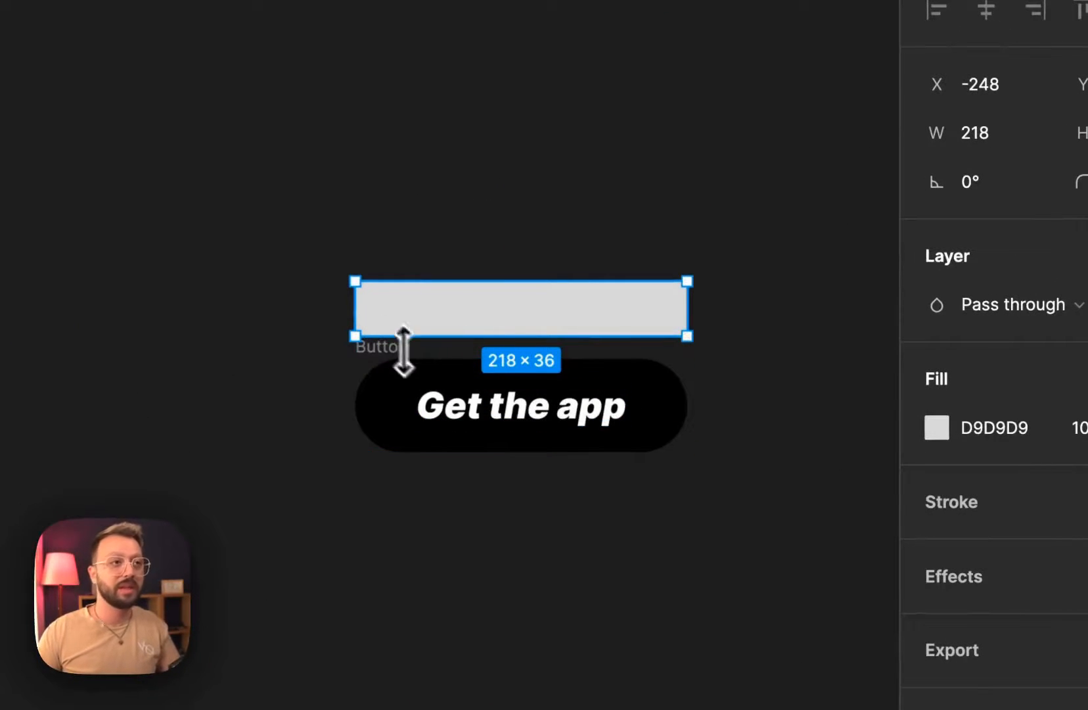
- Set the rectangle's height to 61 and align it with the button on their vertical centers
click(387, 364)
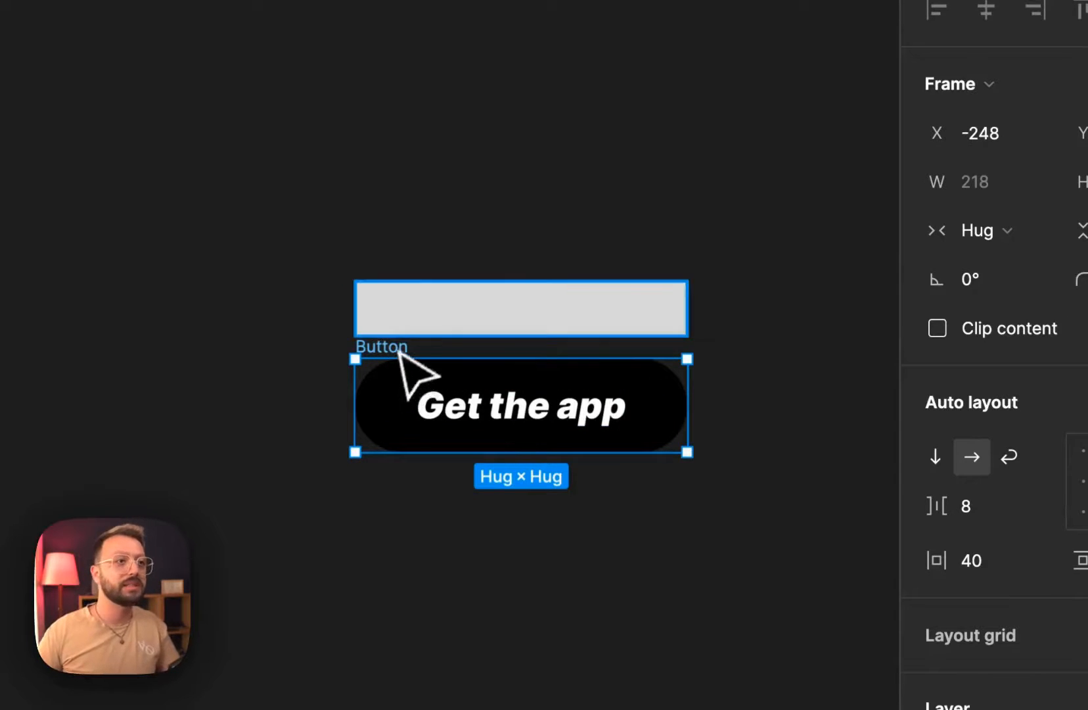
click(399, 327)
click(895, 316)
text(6)
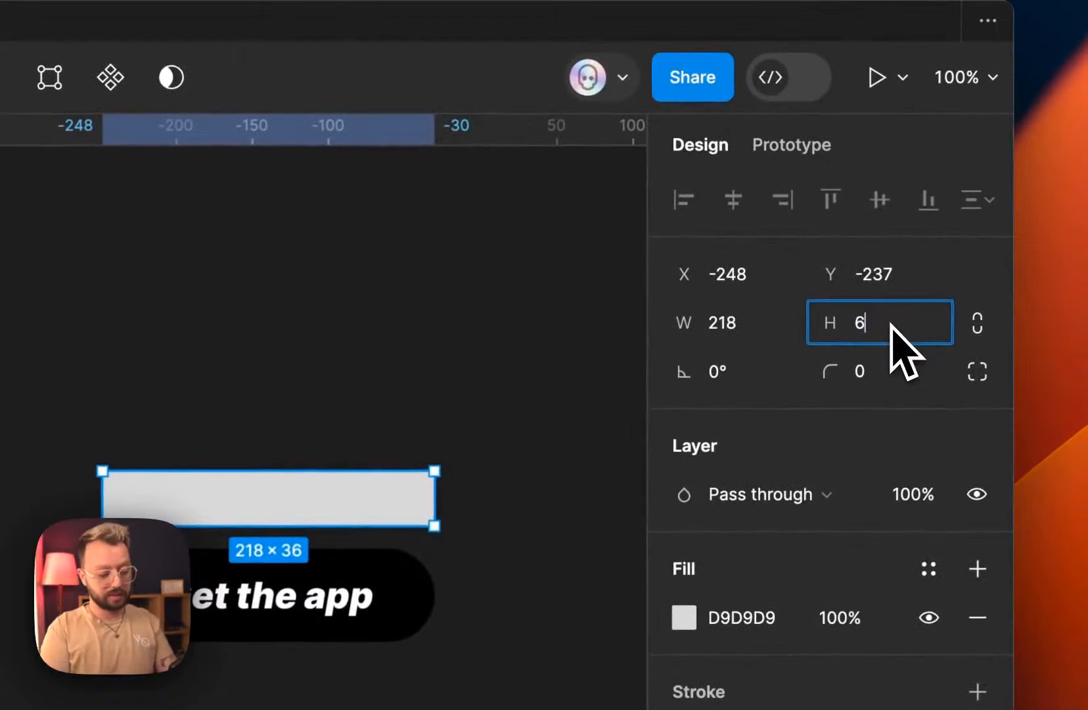
text(1)
key(Return)
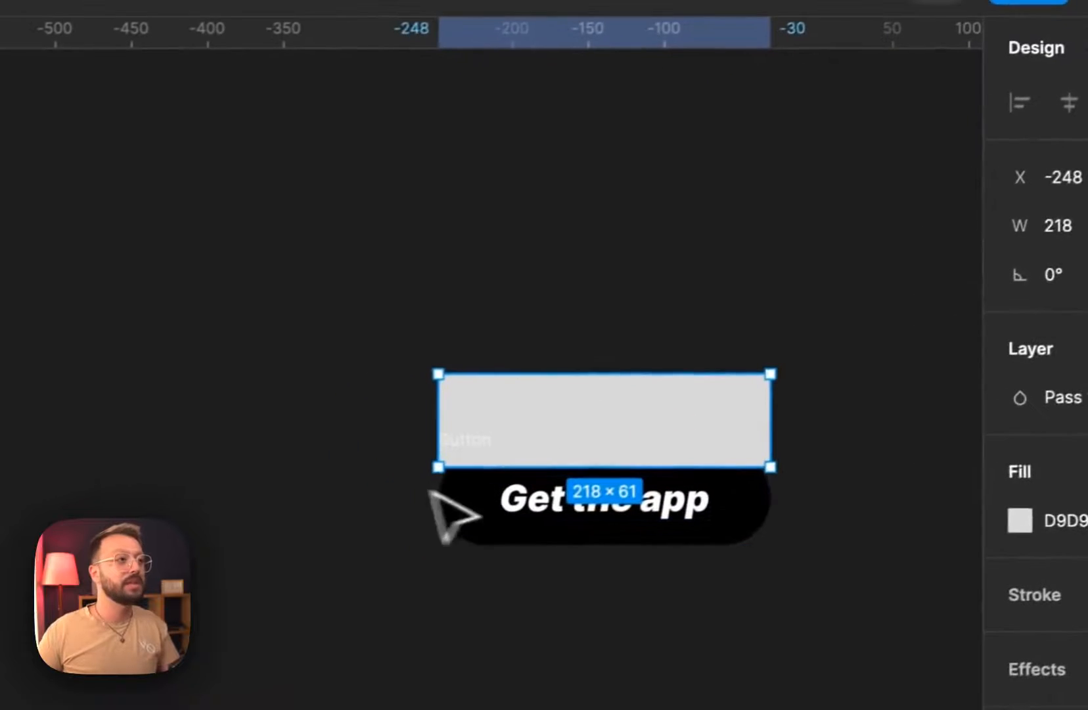
drag(328, 302, 805, 585)
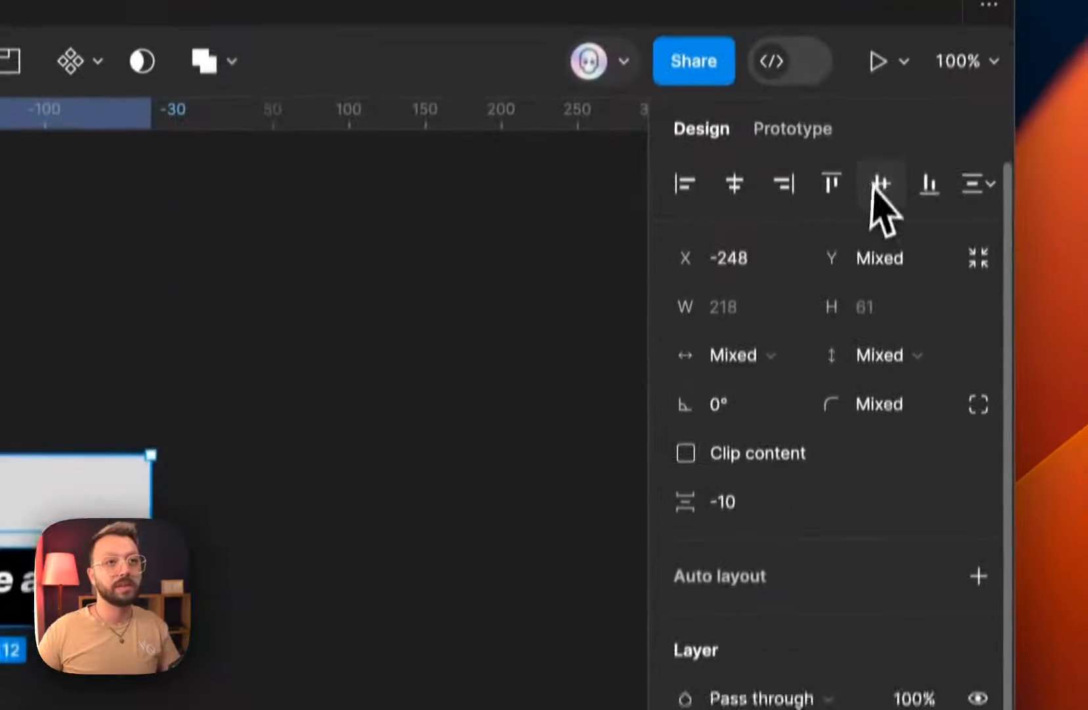
click(879, 185)
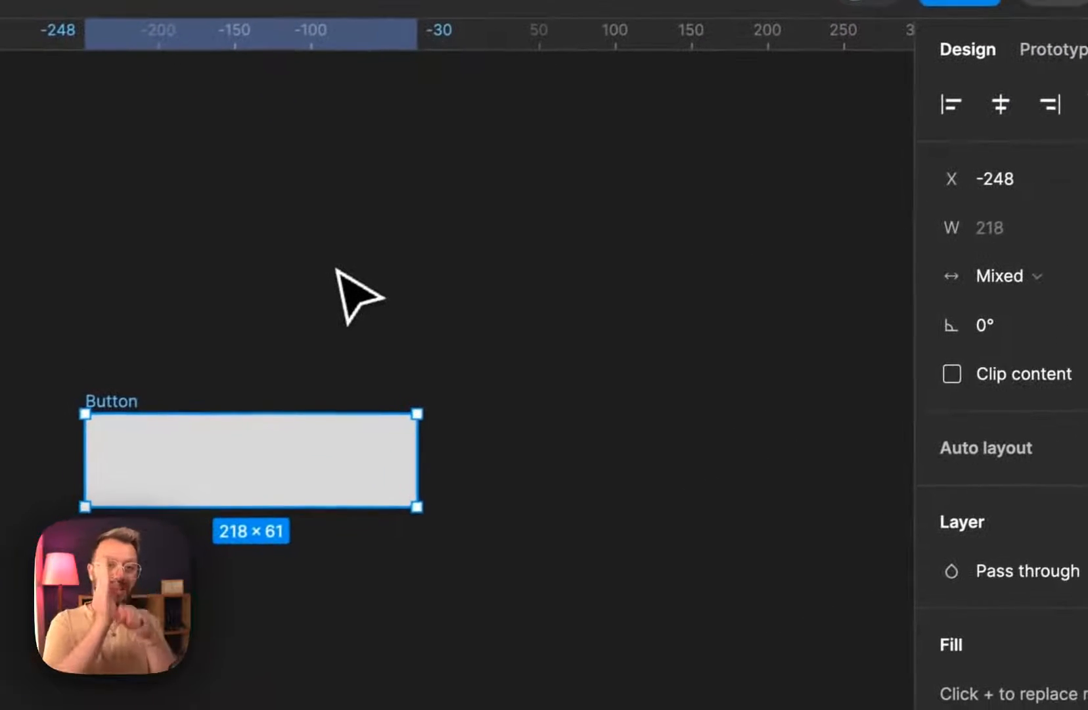
- Send the rectangle behind the button and set its corner radius to 48
click(369, 423)
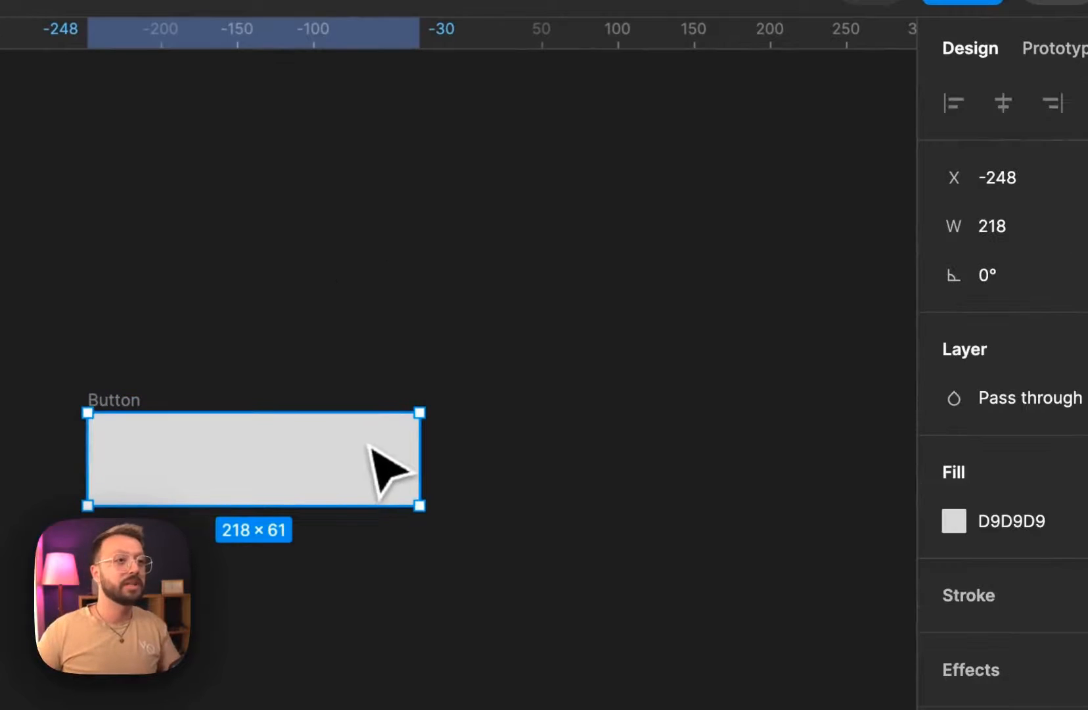
key(super+alt+[)
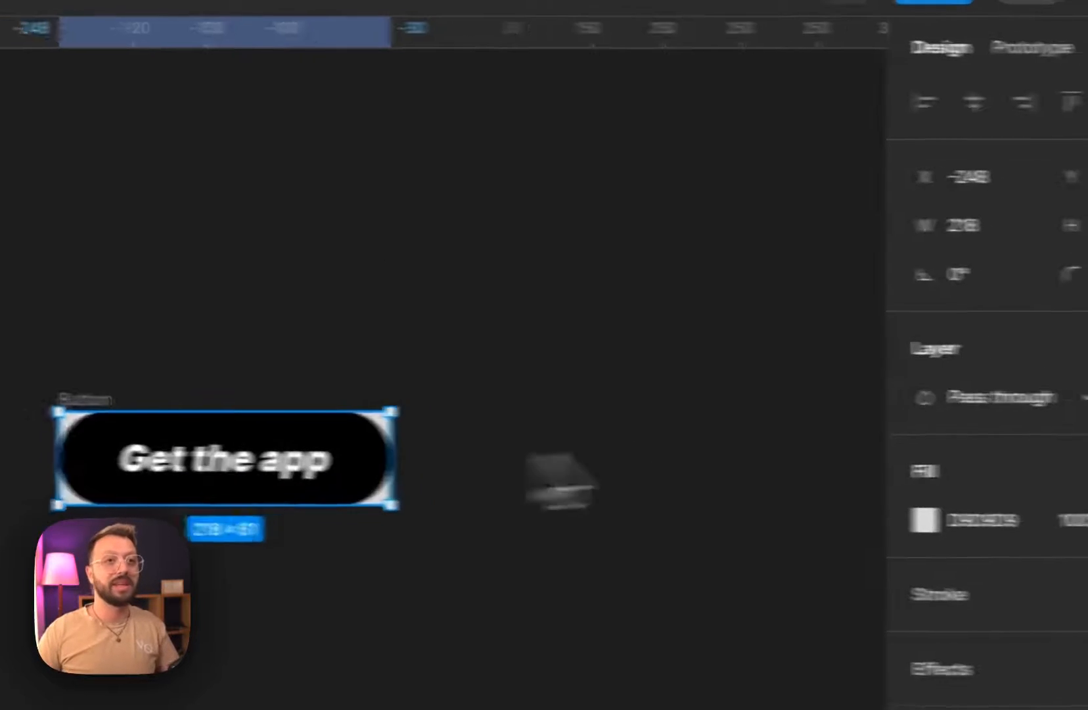
click(880, 268)
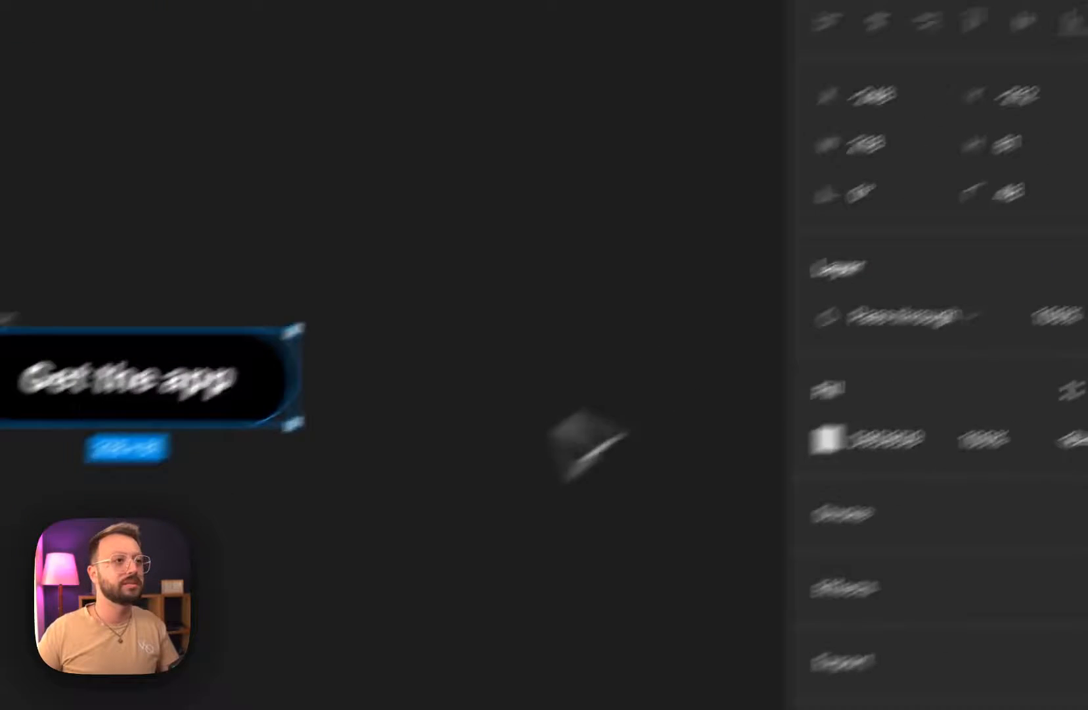
click(268, 660)
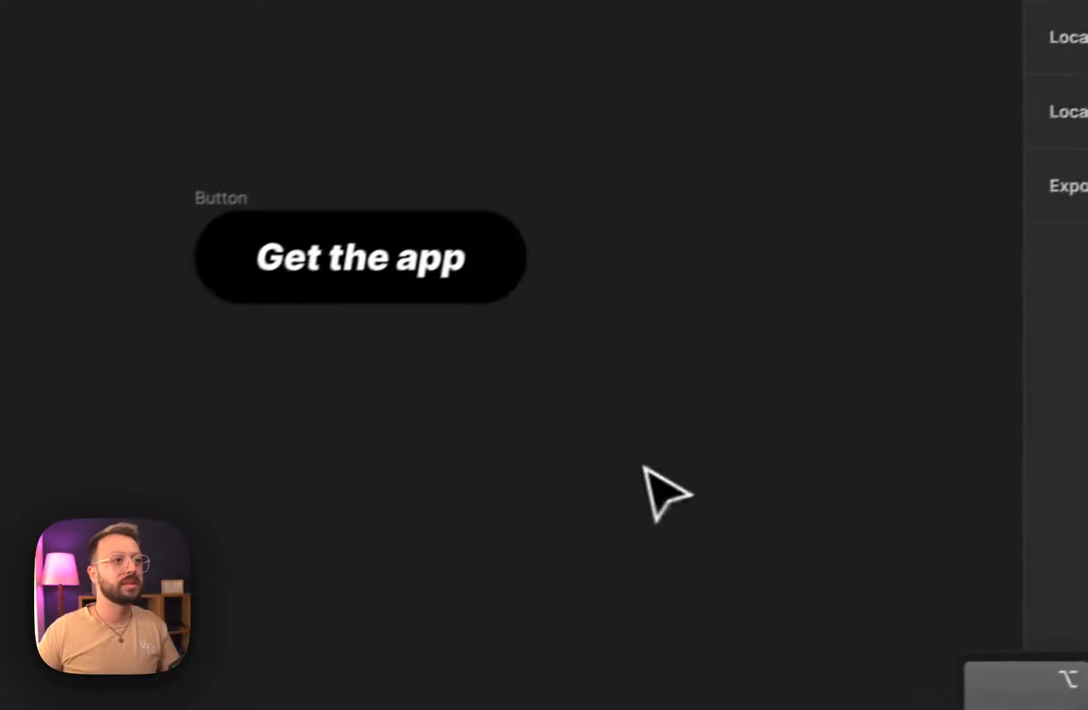
- Add a white, center-aligned stroke with a weight of 12 to Rectangle 1
click(746, 352)
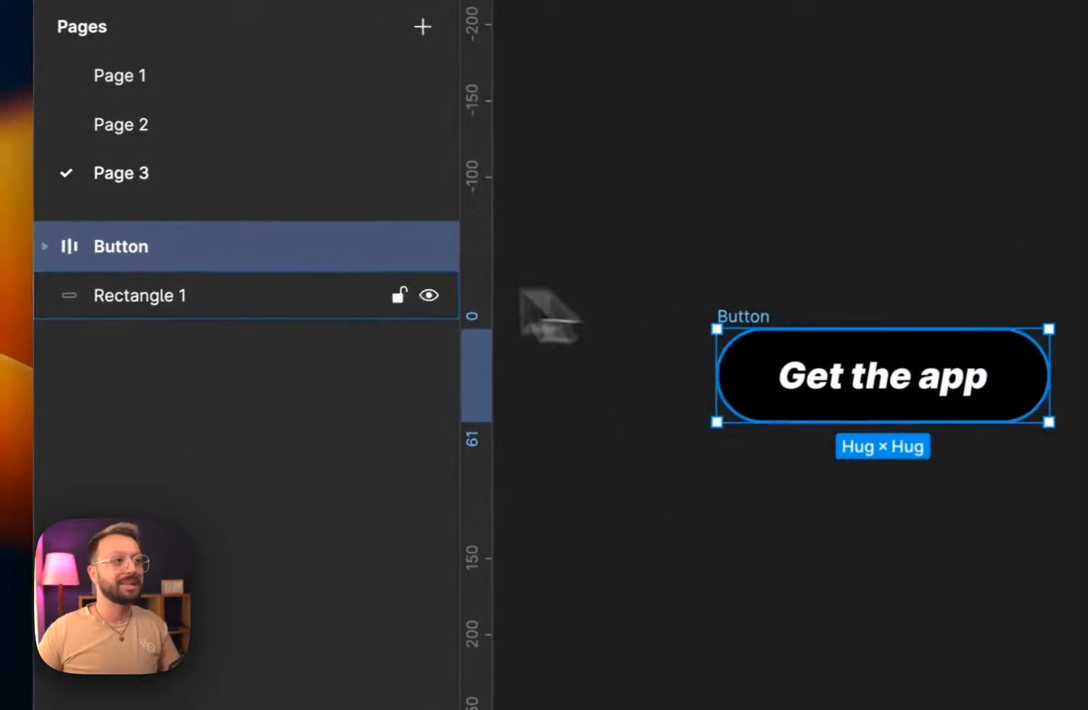
click(164, 293)
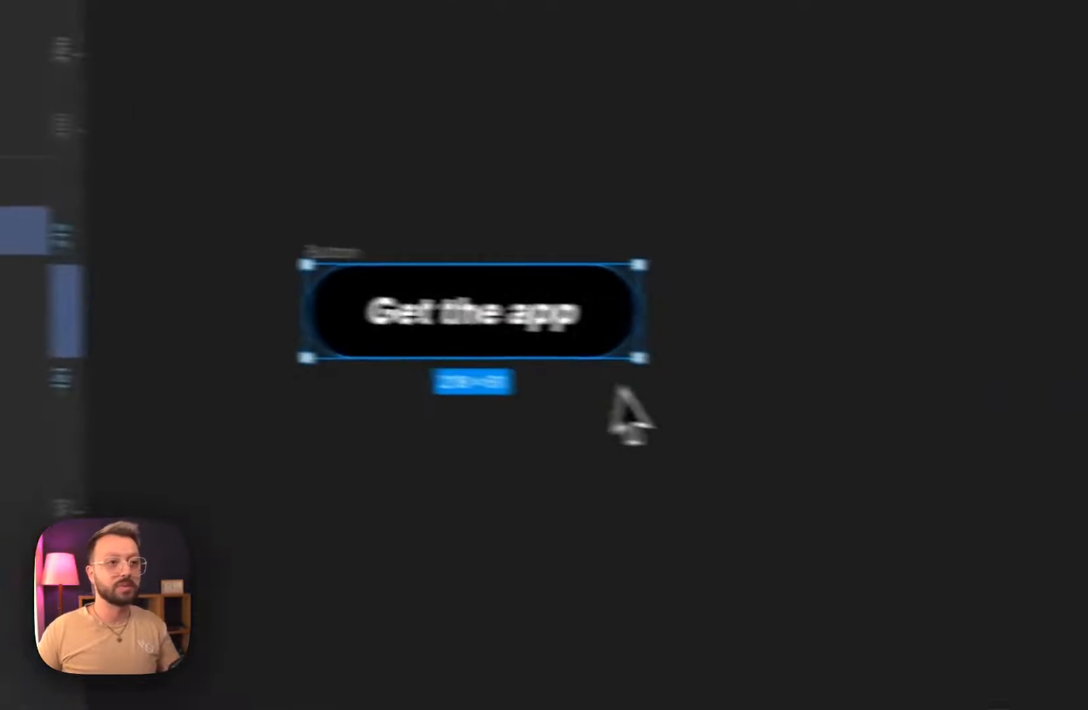
key(alt+super+Down)
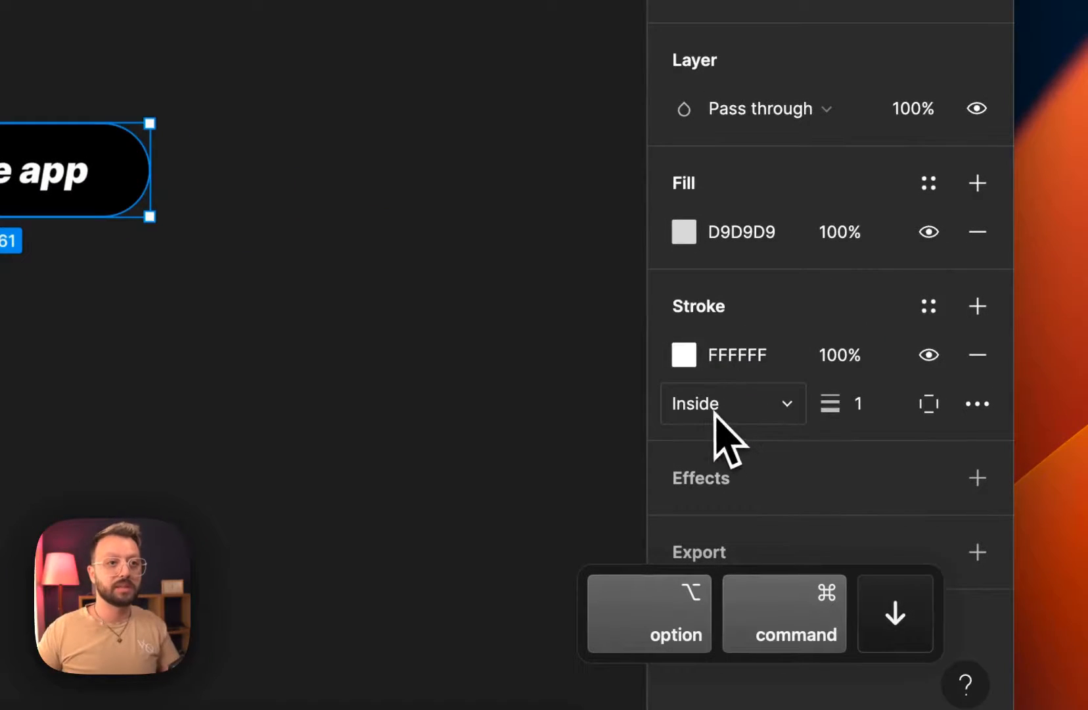
click(714, 411)
click(728, 368)
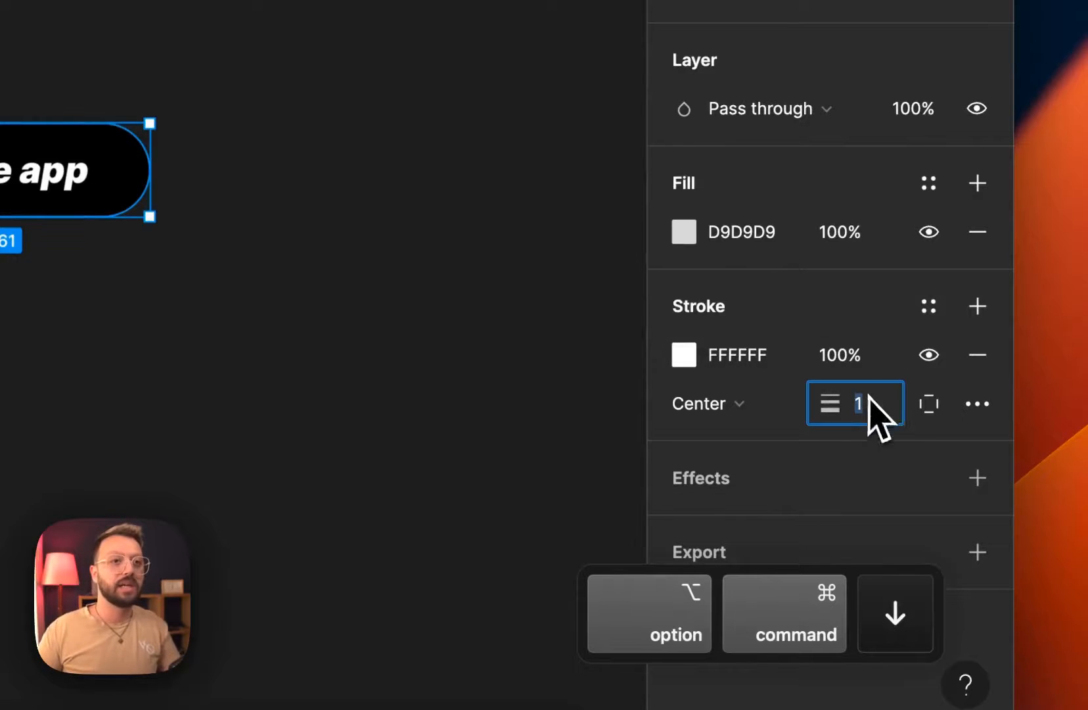
key(shift)
key(shift+Up)
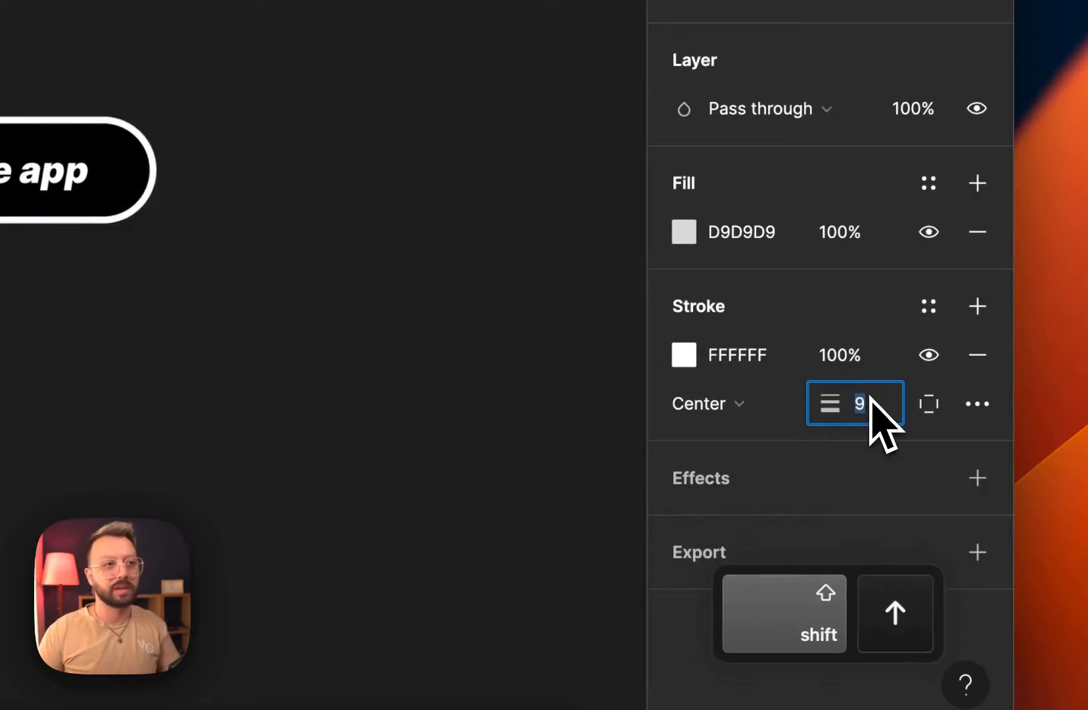
key(Up)
key(Up)
key(Up)
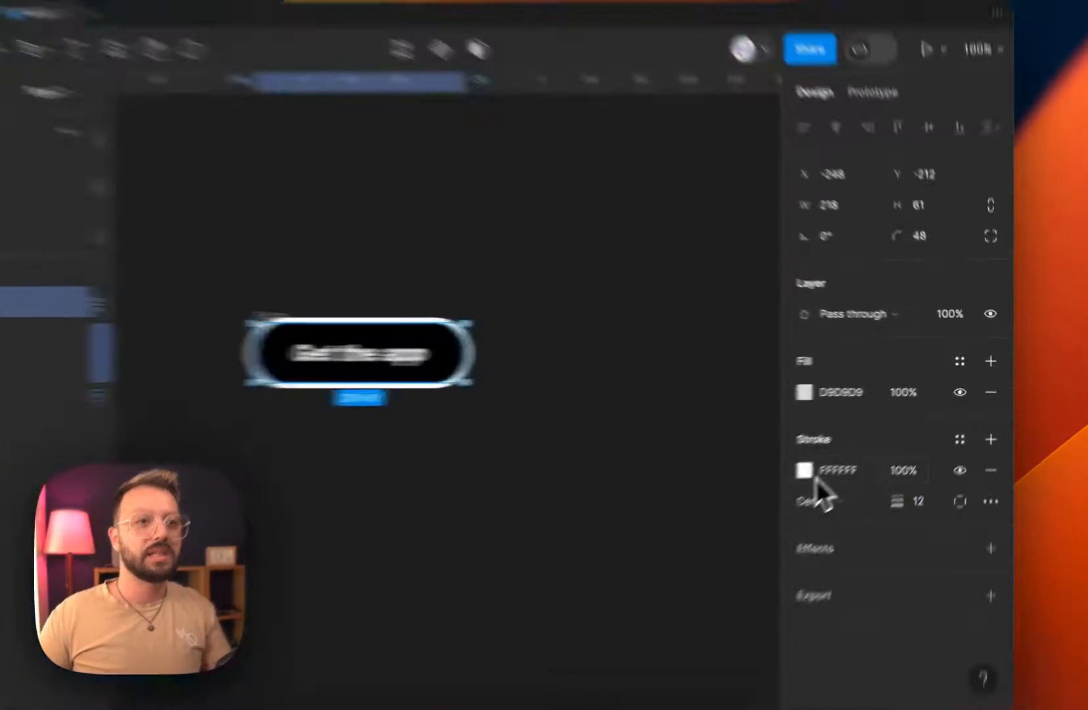
- Change the rectangle's stroke to an angular gradient and narrow the gradient's ellipse to a circle
click(849, 445)
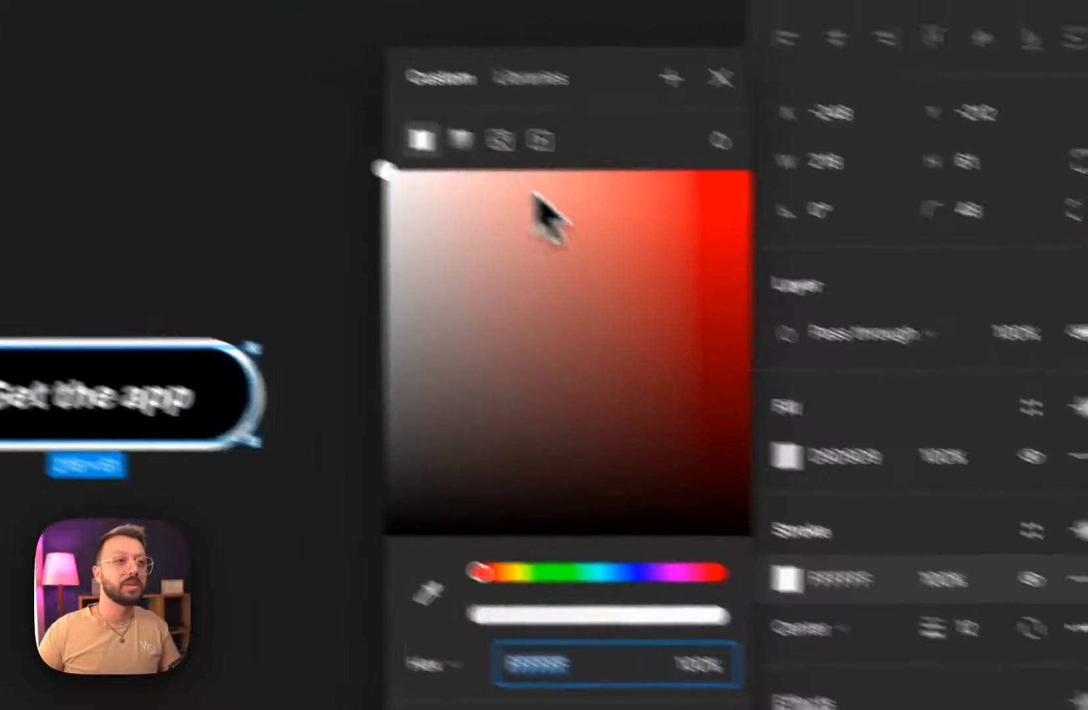
click(358, 98)
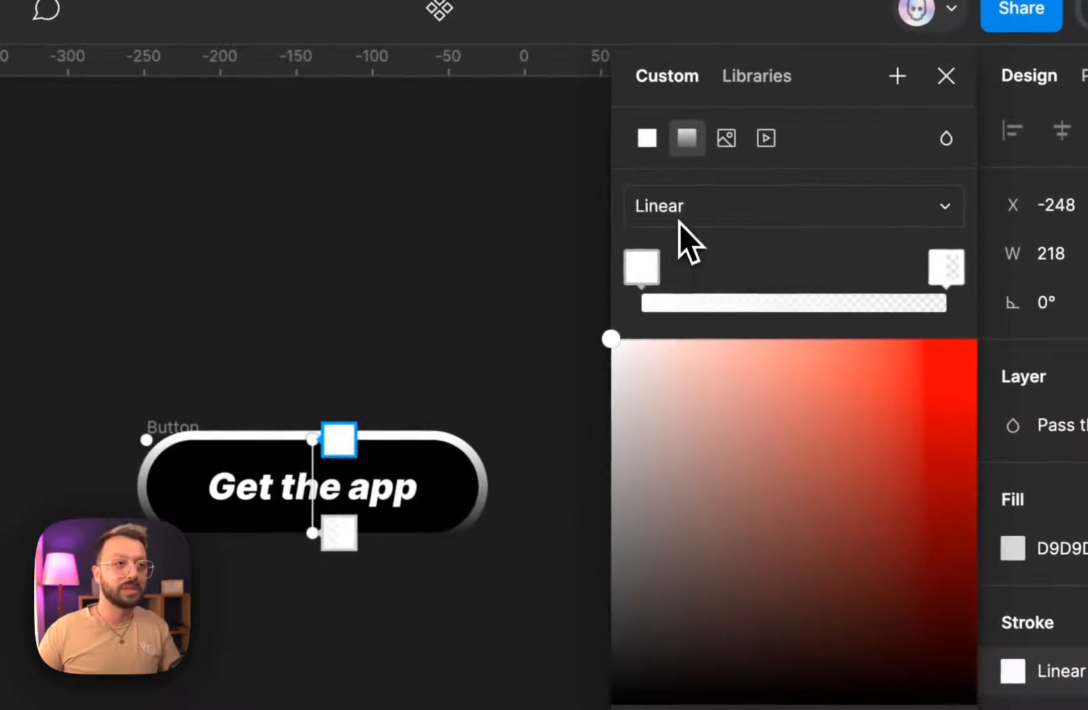
click(681, 222)
click(692, 277)
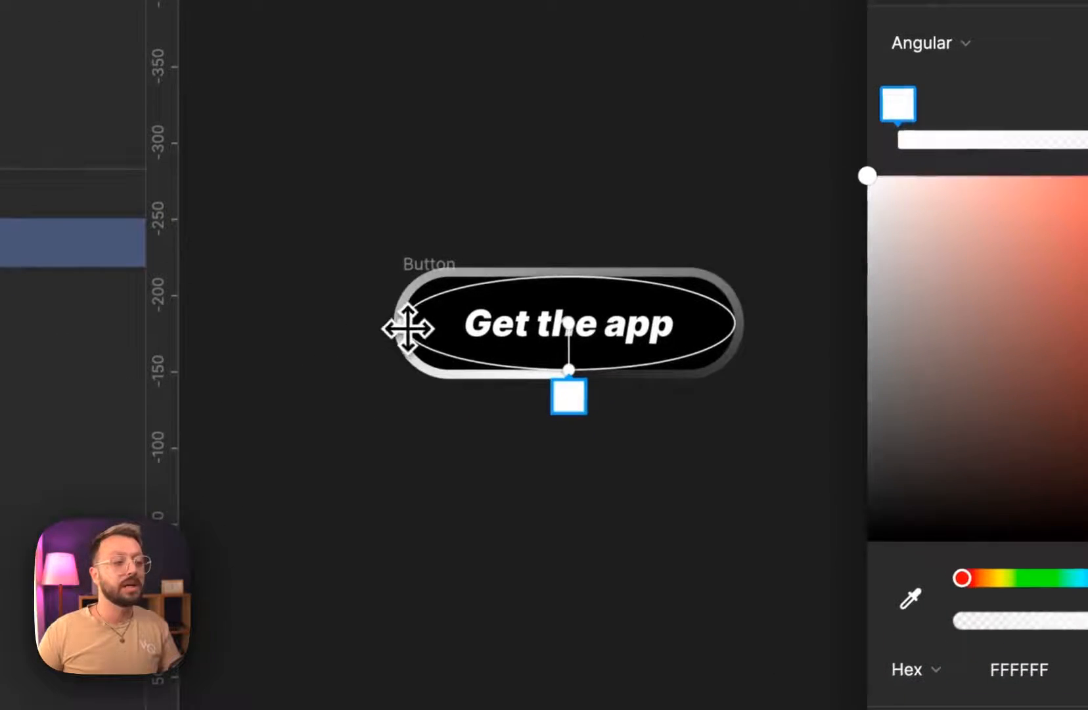
drag(157, 491, 201, 491)
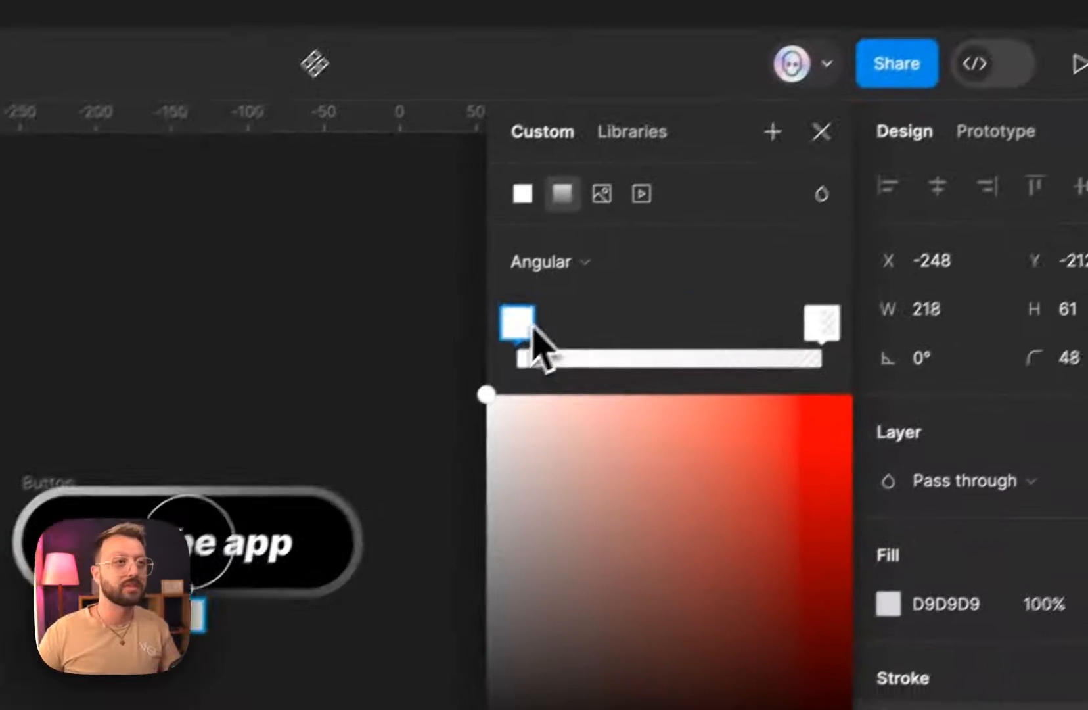
- Move the opaque white gradient stop to the middle, with a transparent white stop close on each side
drag(533, 329, 687, 333)
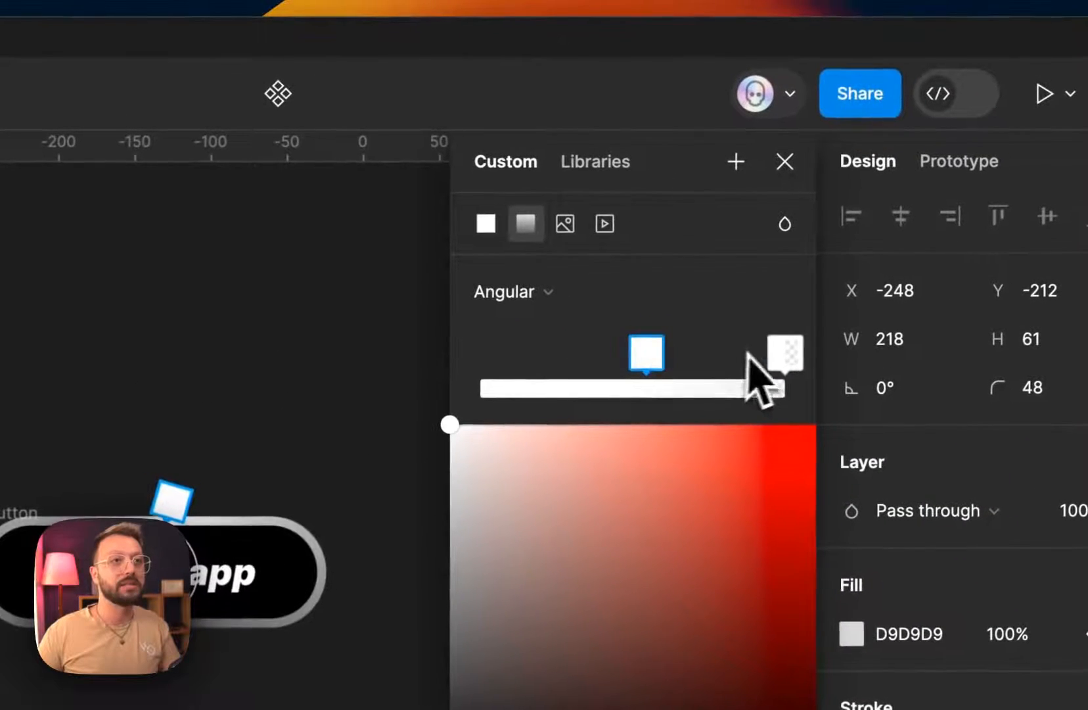
drag(820, 325, 667, 342)
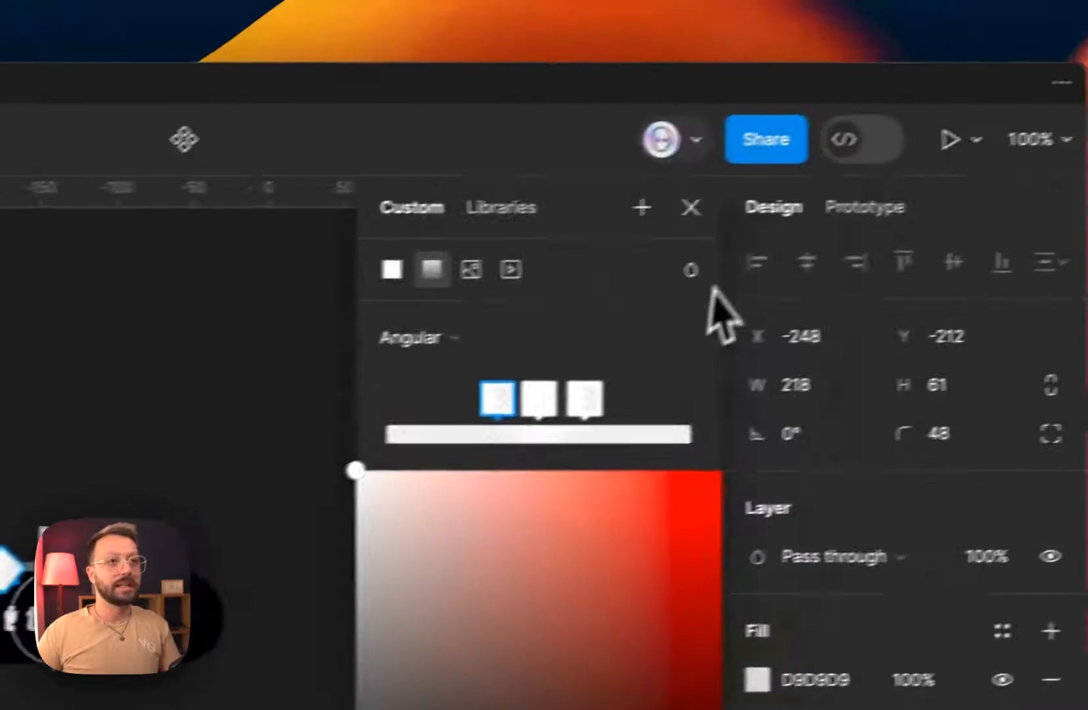
key(Escape)
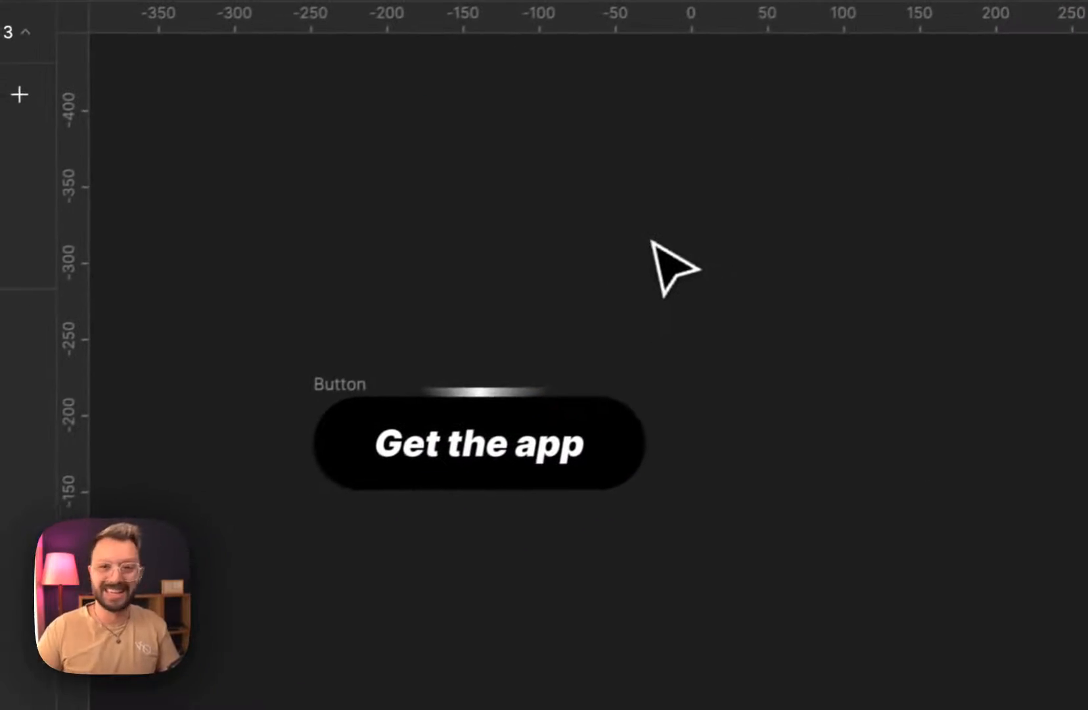
- Turn the button and the gradient-stroked rectangle together into a single component
click(337, 361)
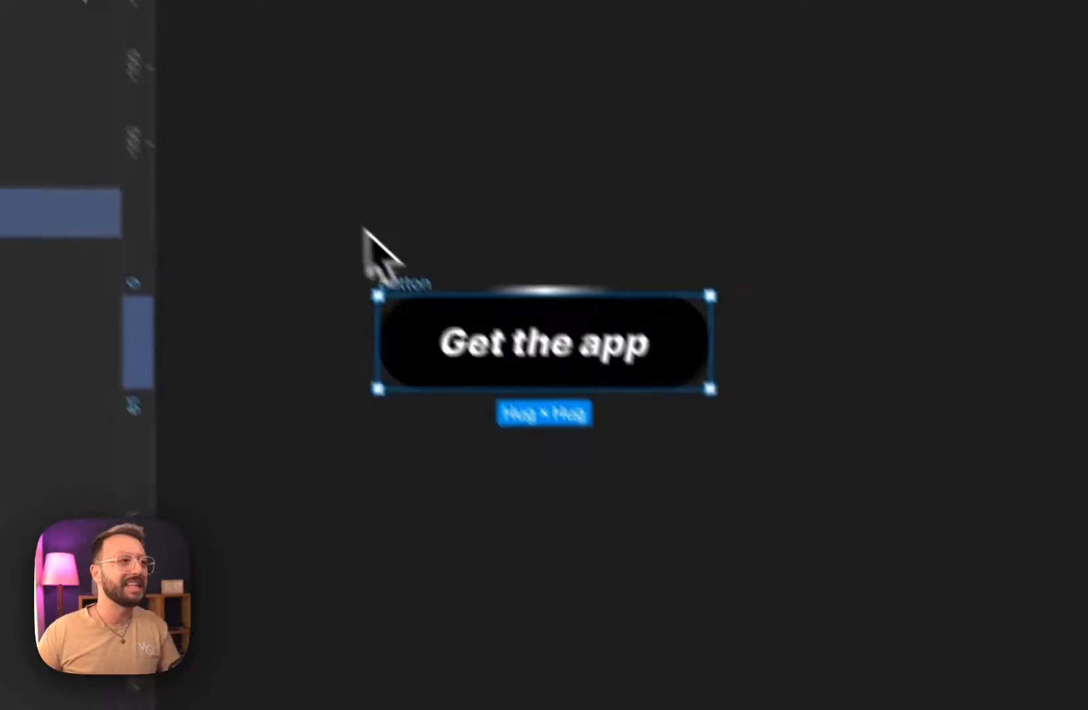
key(alt+shift+a)
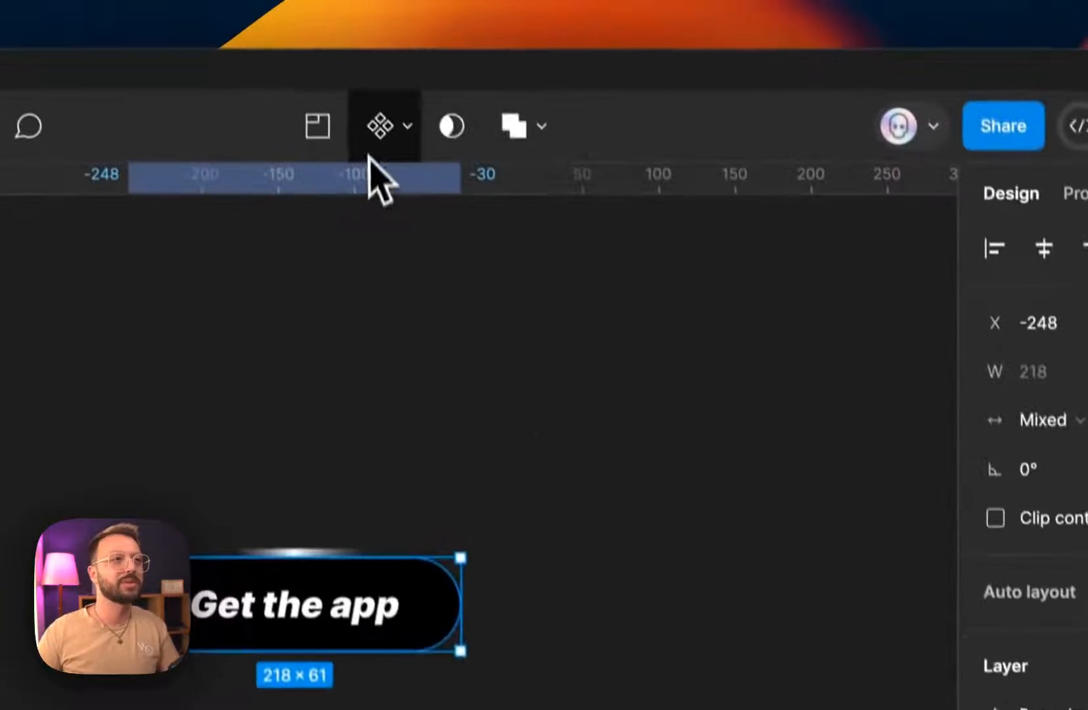
click(371, 150)
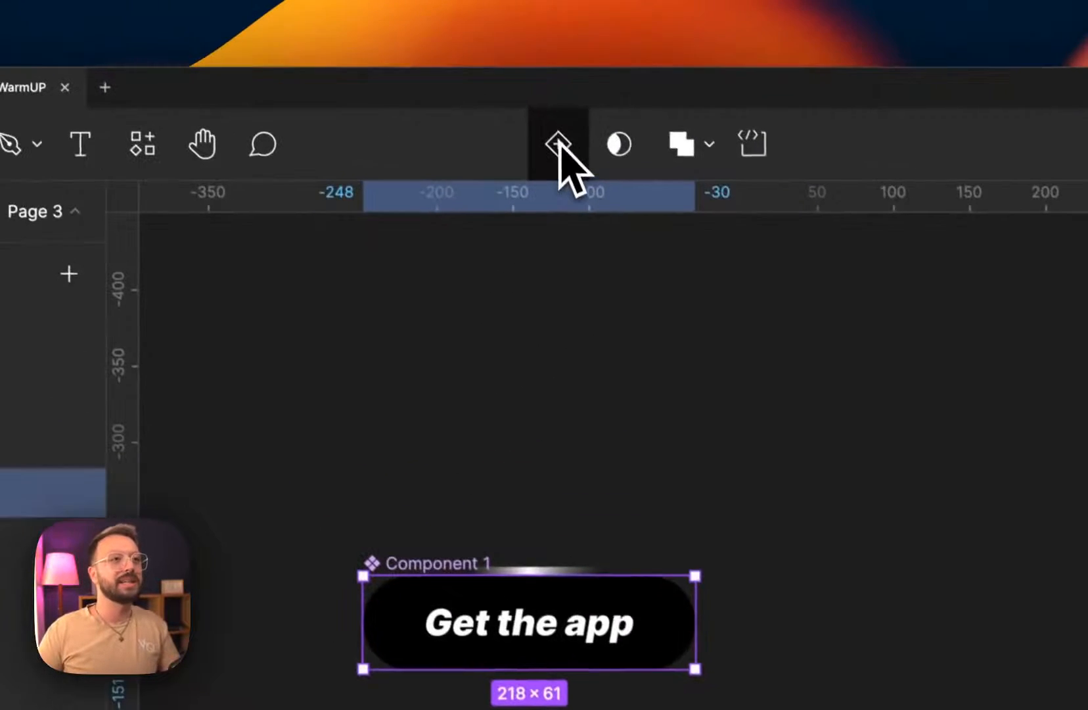
- Add a second variant to the button component
click(559, 142)
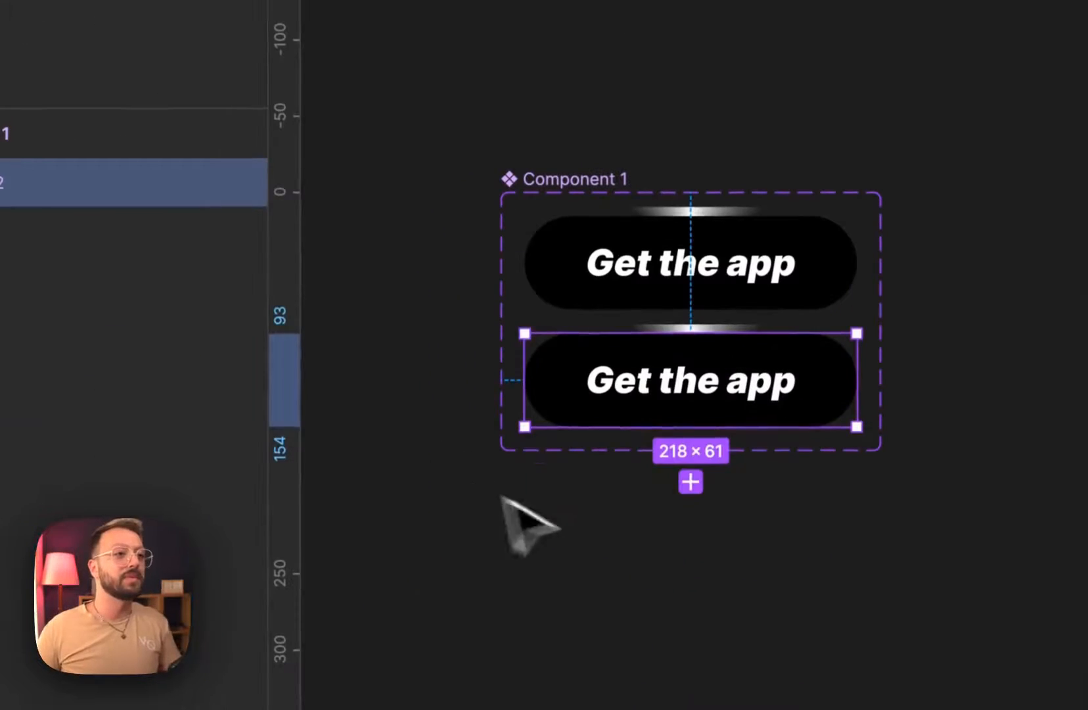
click(524, 517)
click(780, 393)
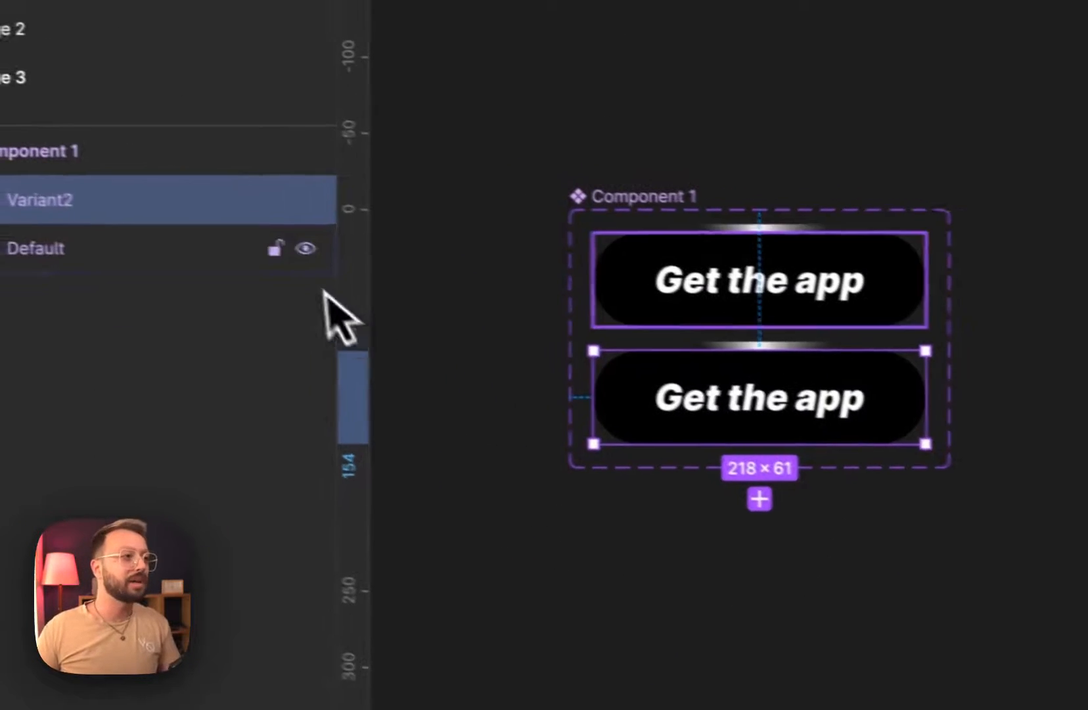
- Lock the Button layer in both Variant2 and the Default variant
click(600, 392)
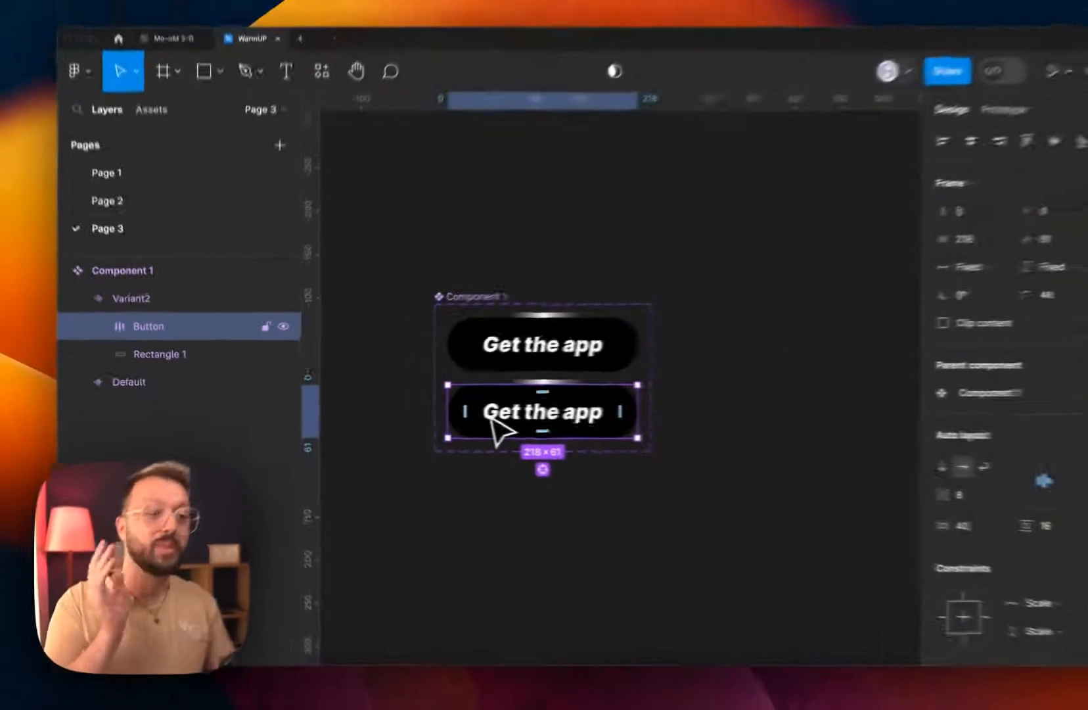
key(super+shift+l)
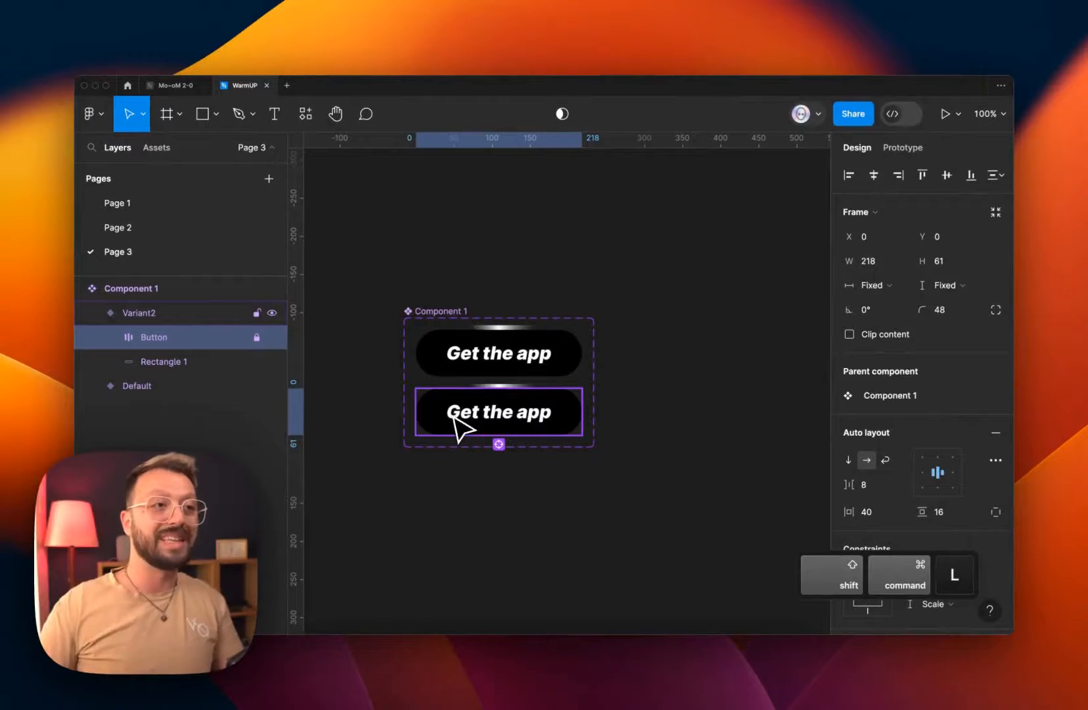
click(442, 353)
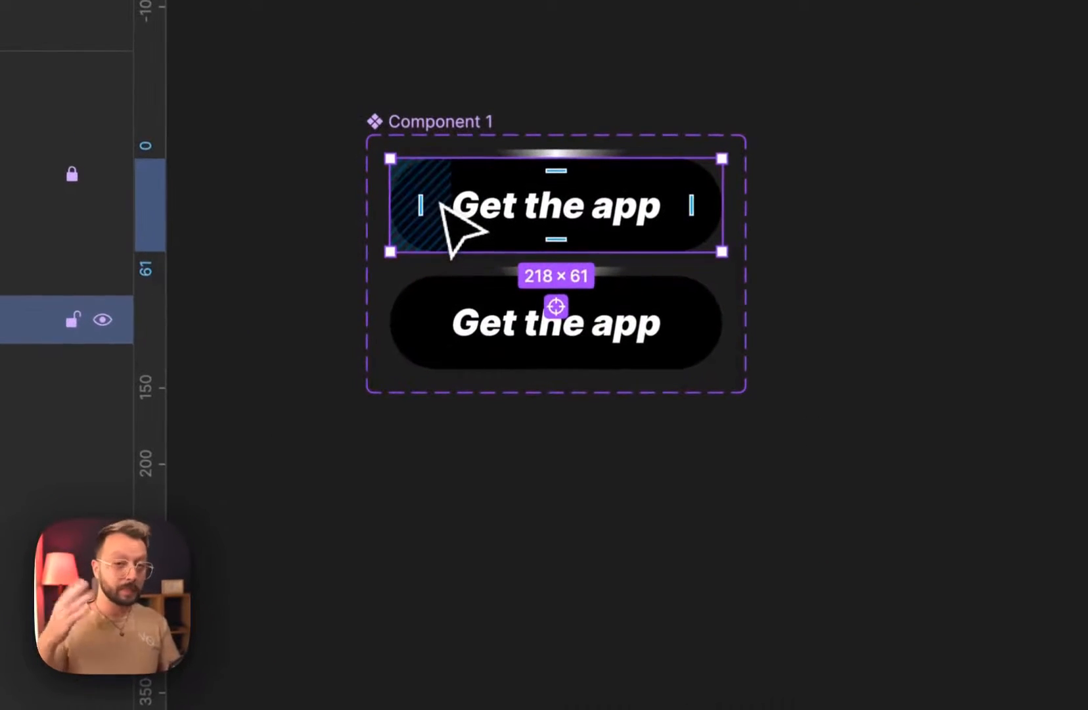
key(super+shift+l)
click(448, 319)
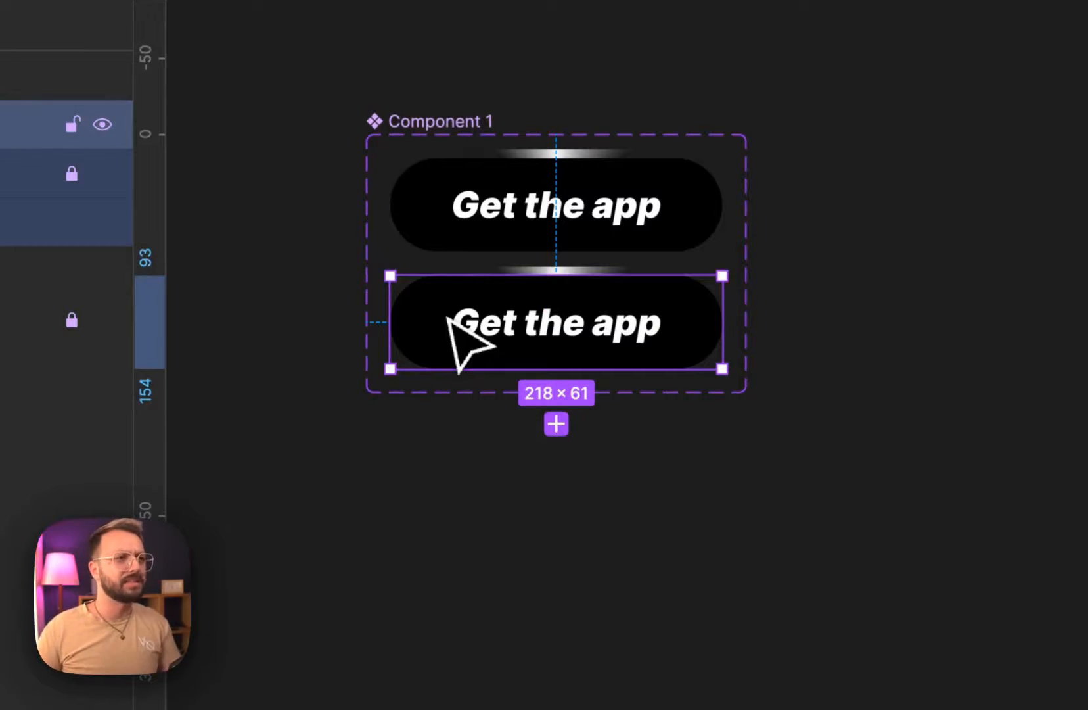
click(682, 508)
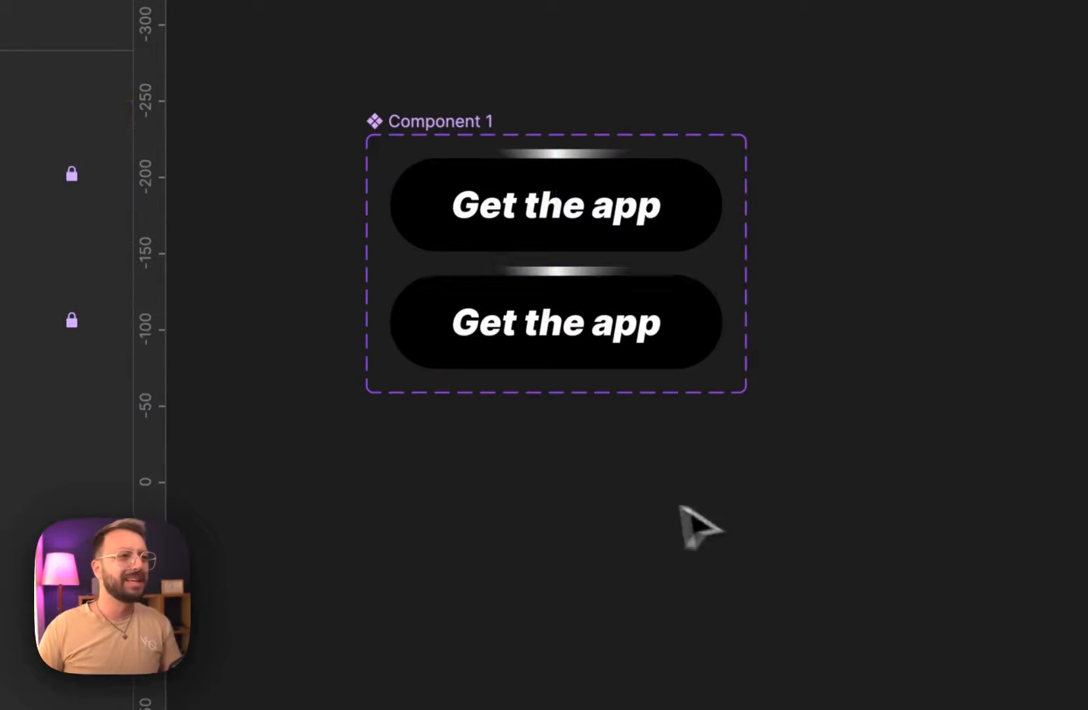
- Rotate the angular stroke gradient of Variant2's Rectangle 1 so the highlight wraps around the button's upper-right corner
click(586, 285)
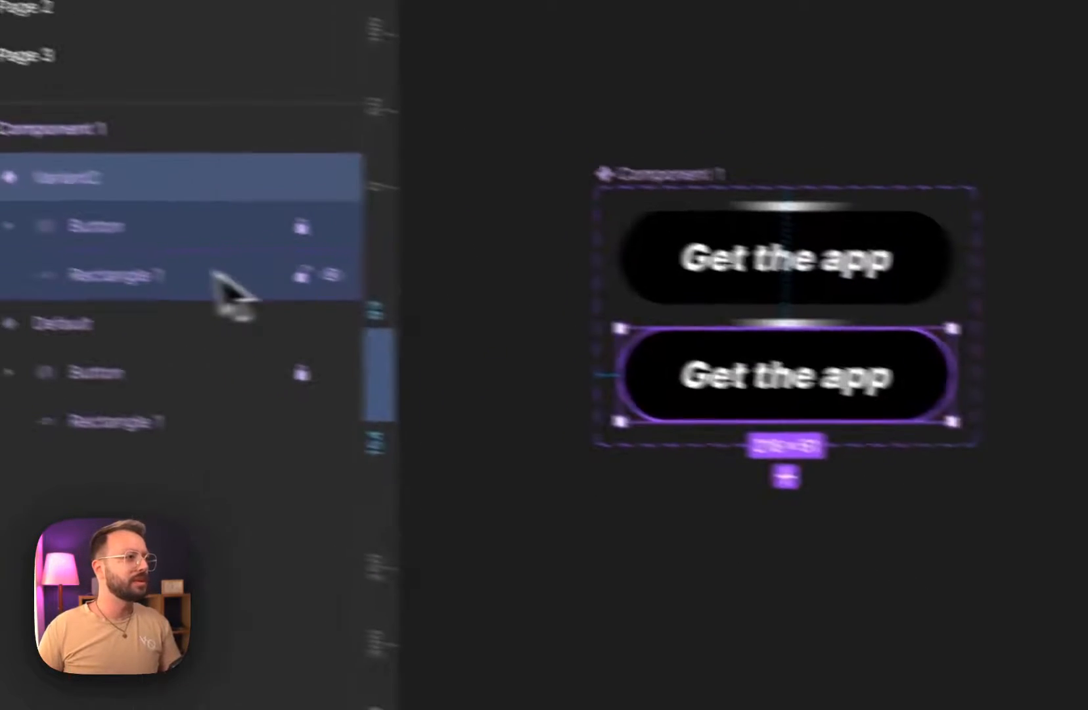
click(26, 223)
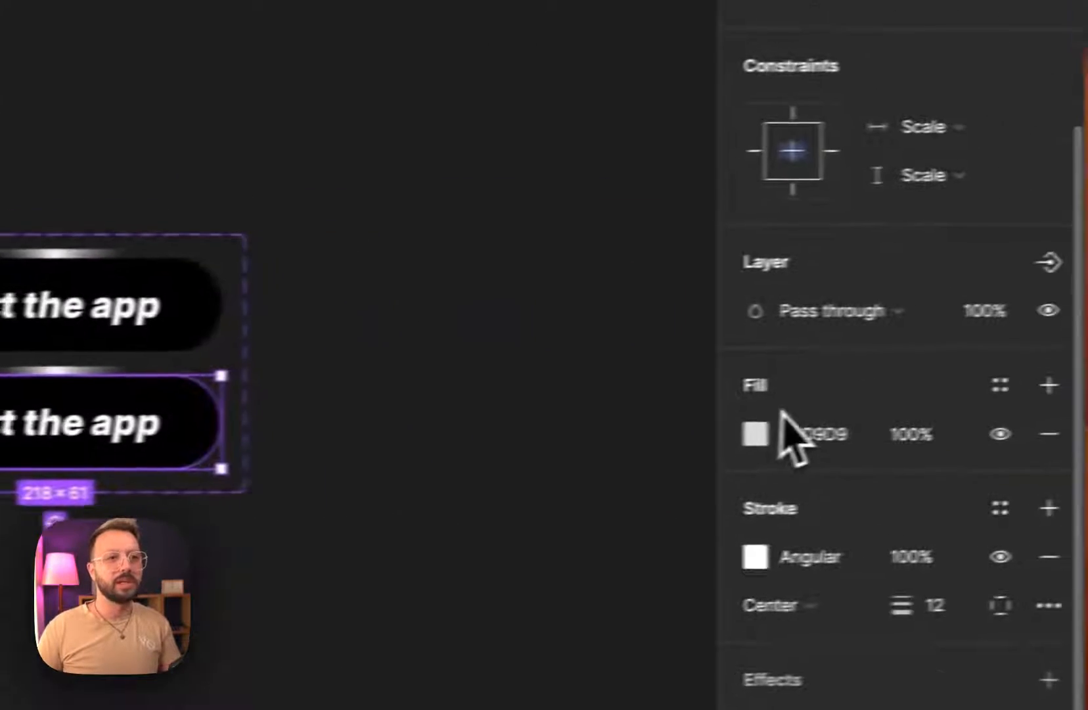
click(684, 562)
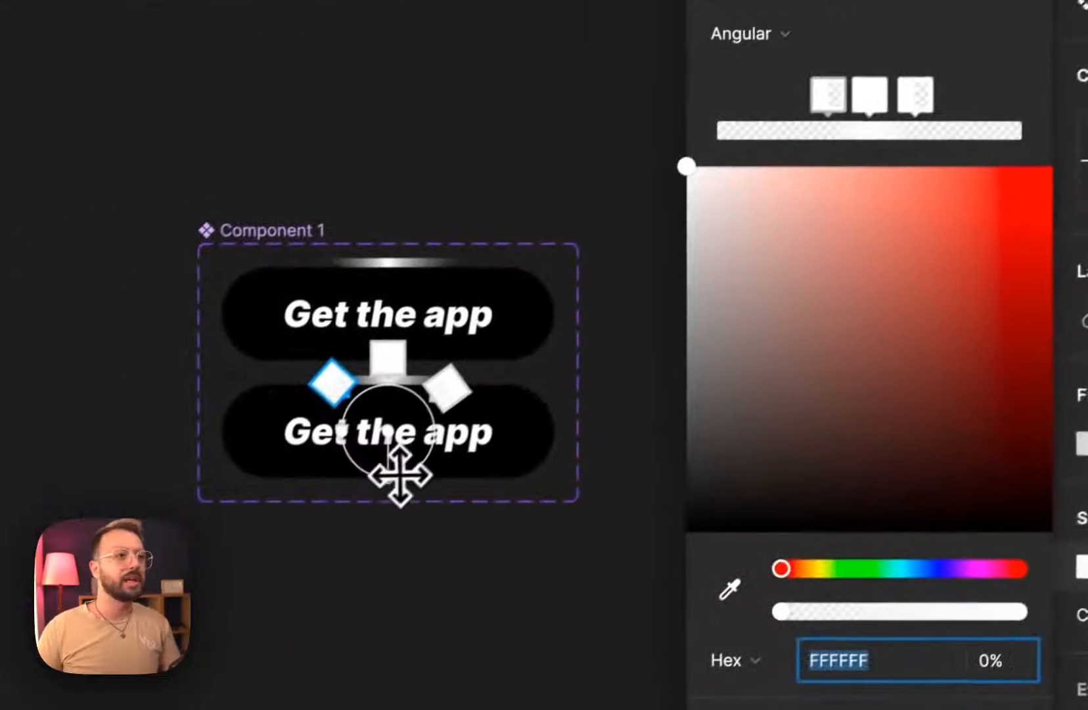
drag(398, 474, 378, 458)
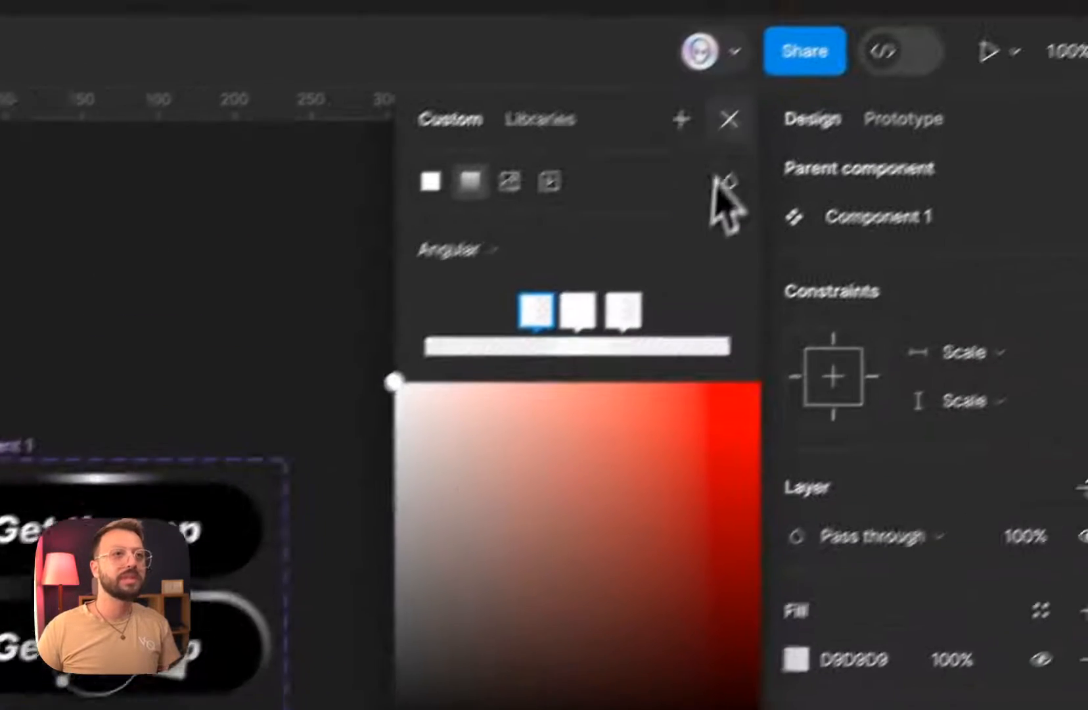
click(729, 119)
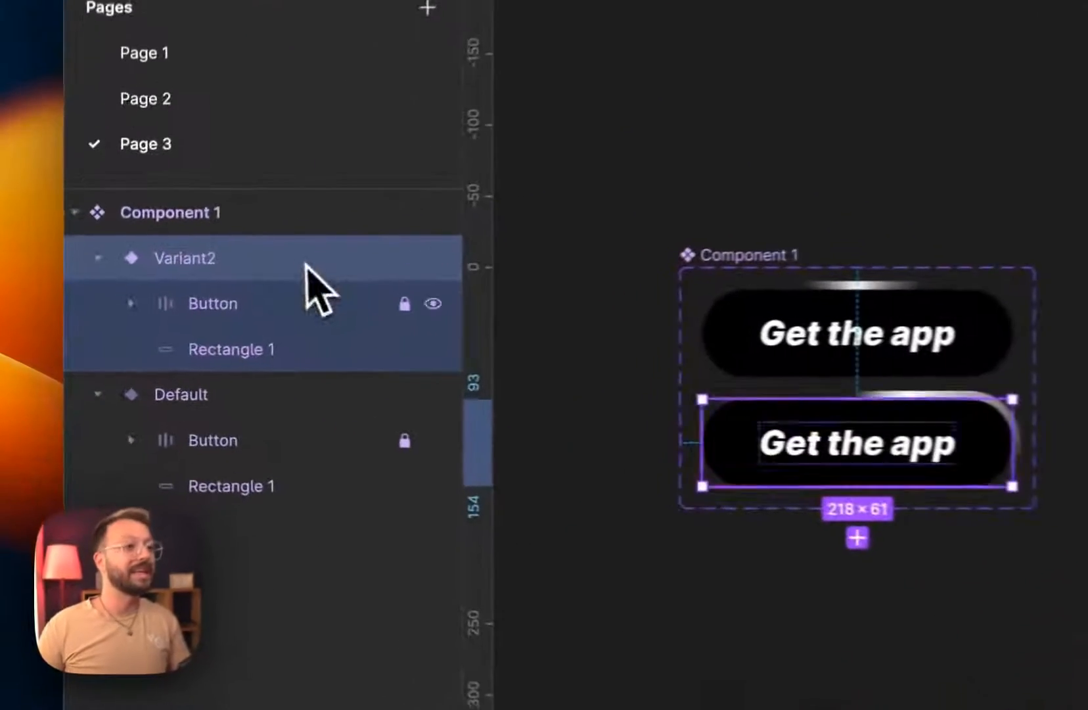
- Duplicate Variant2 as a third variant and rotate its rectangle's stroke gradient so the highlight wraps around the lower-right corner
key(super+d)
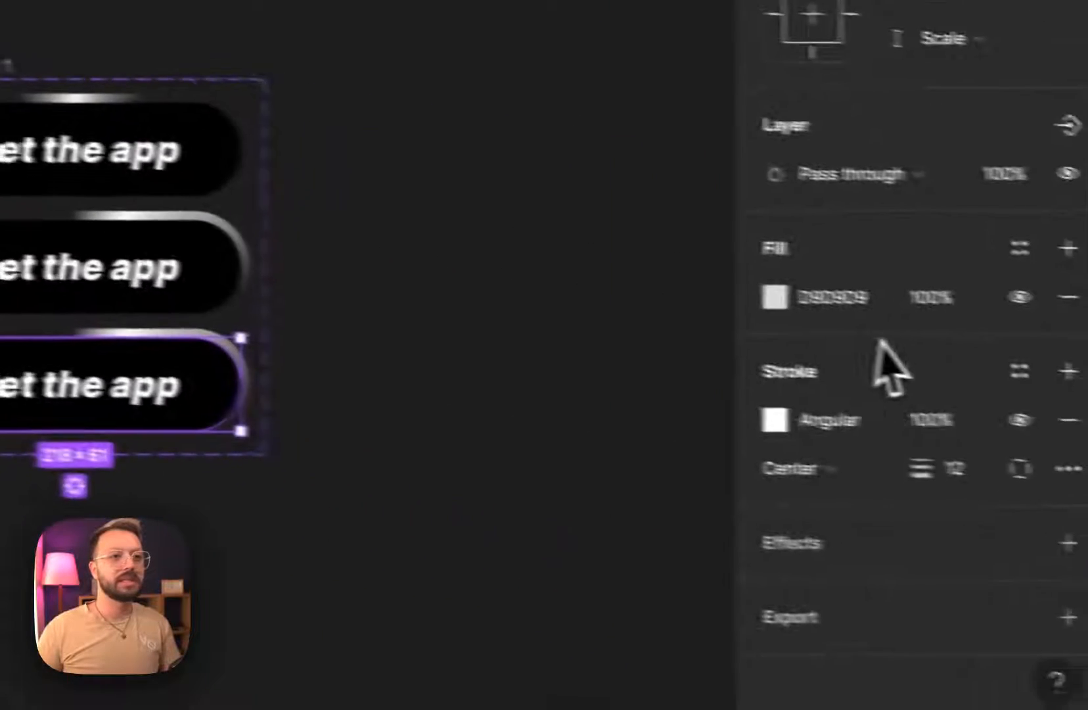
click(690, 405)
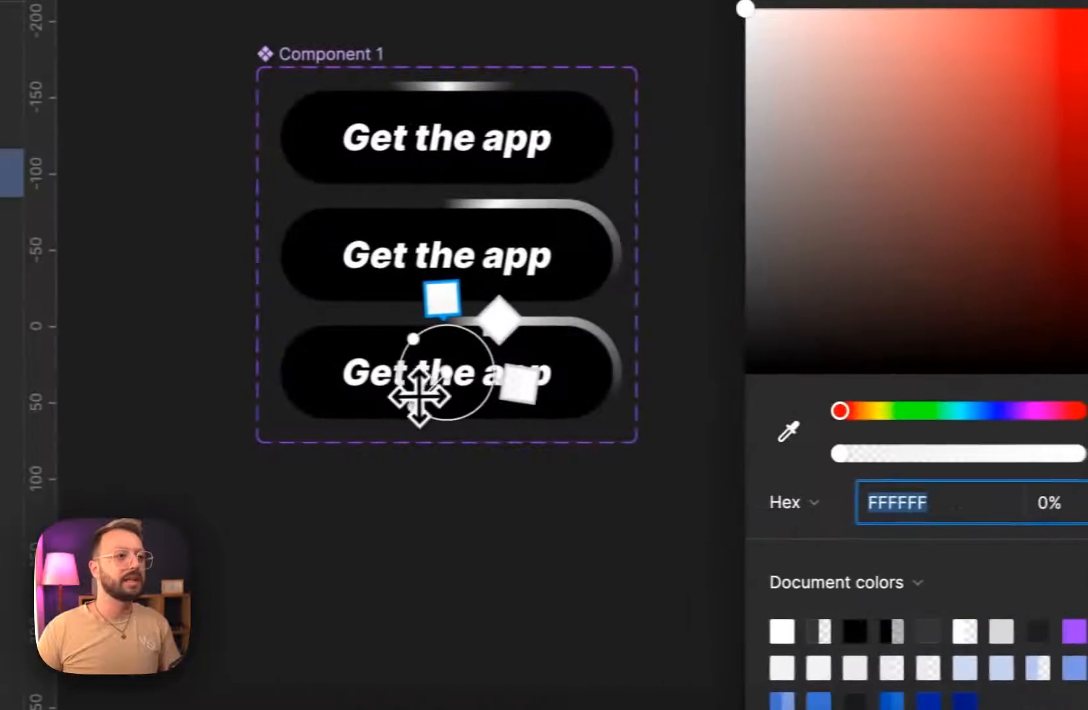
drag(213, 396, 201, 354)
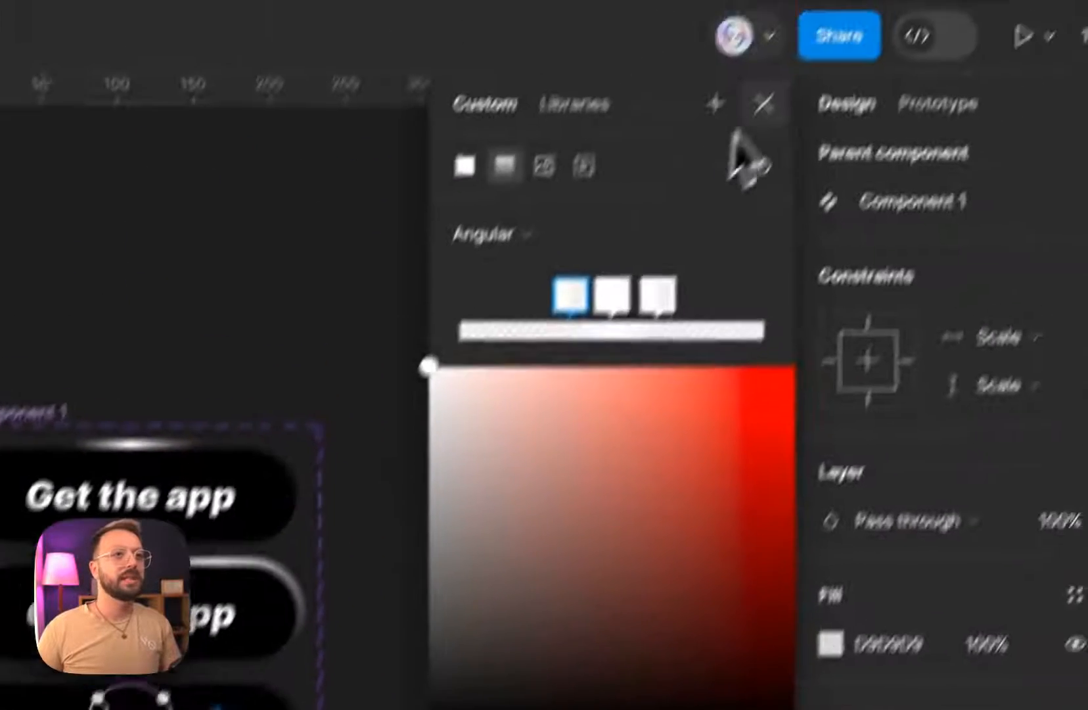
click(763, 104)
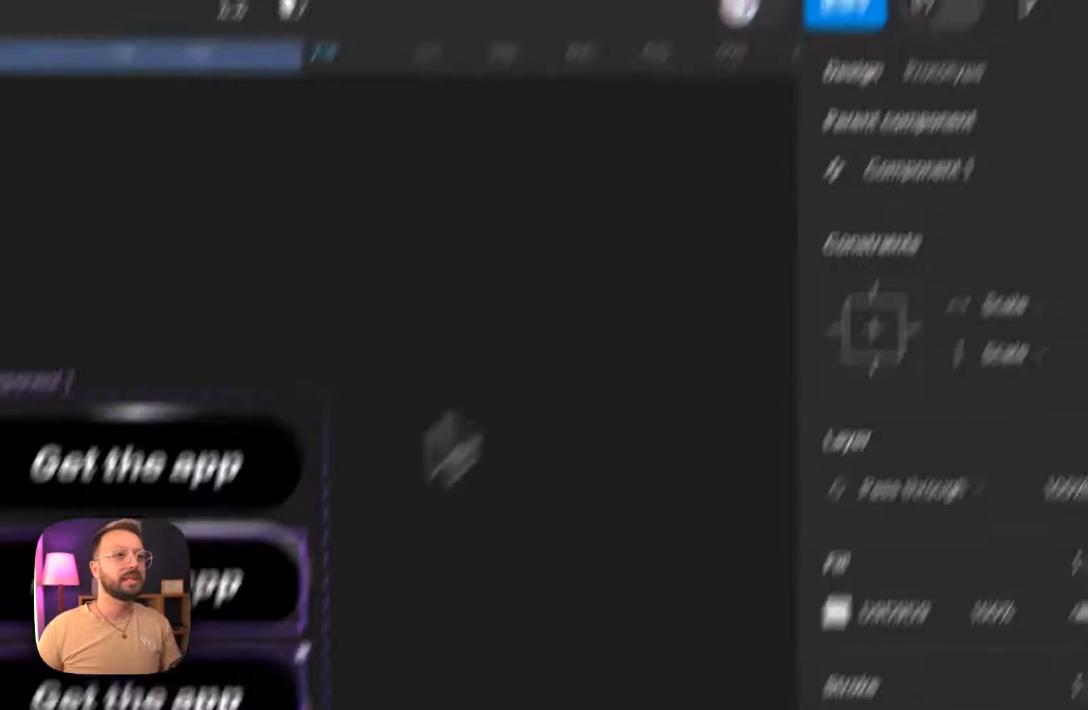
scroll(335, 445, down, 3)
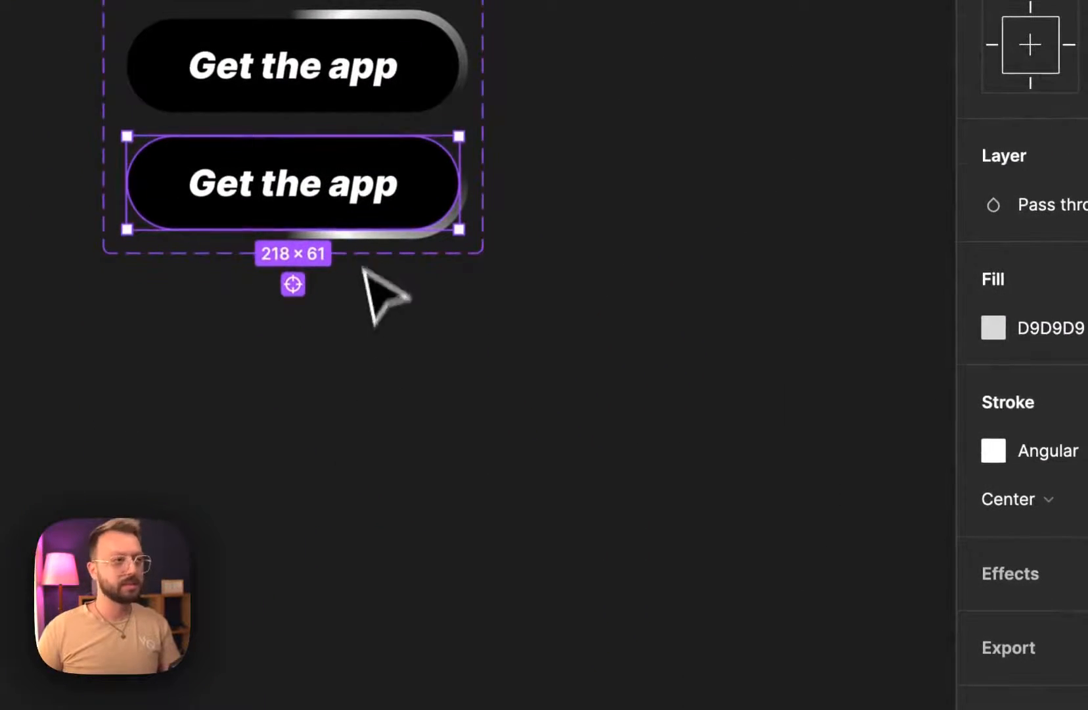
- Duplicate the third variant as Variant4 and rotate its rectangle's stroke gradient so the highlight wraps around the lower-left corner
key(ctrl+d)
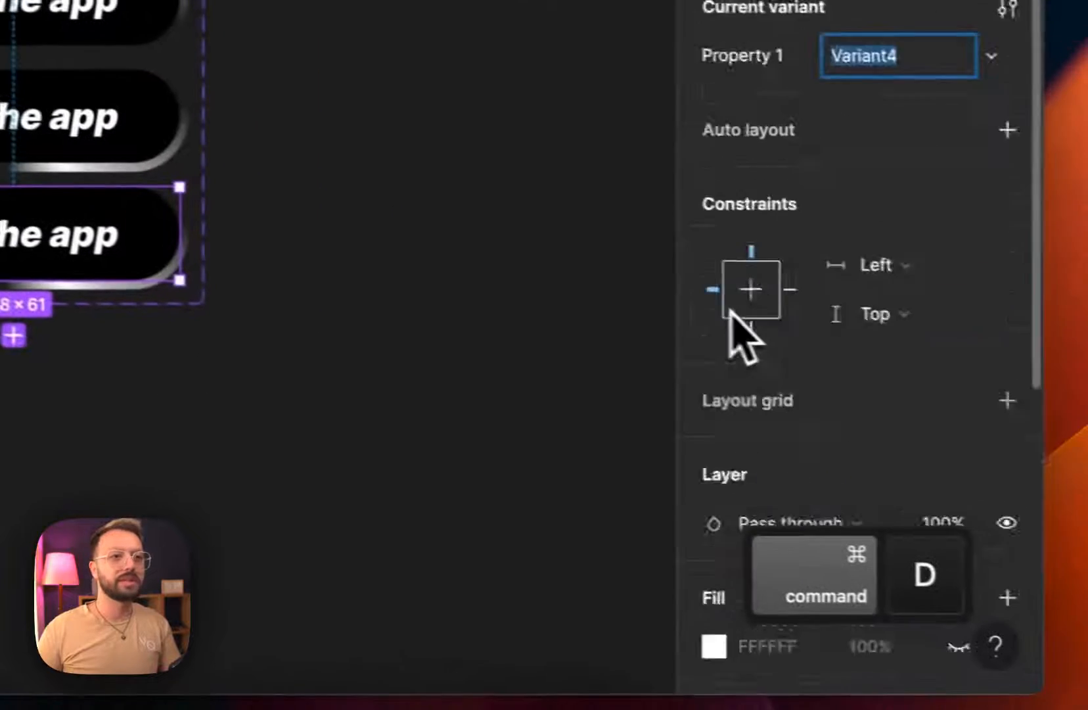
scroll(676, 287, down, 5)
click(126, 238)
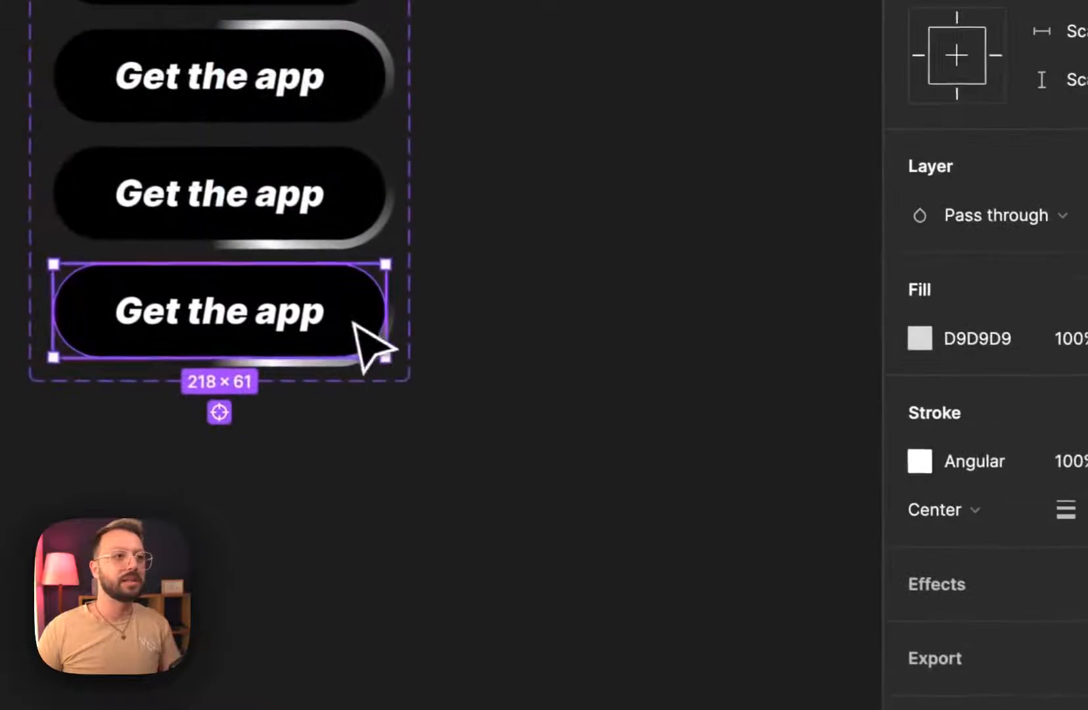
click(810, 508)
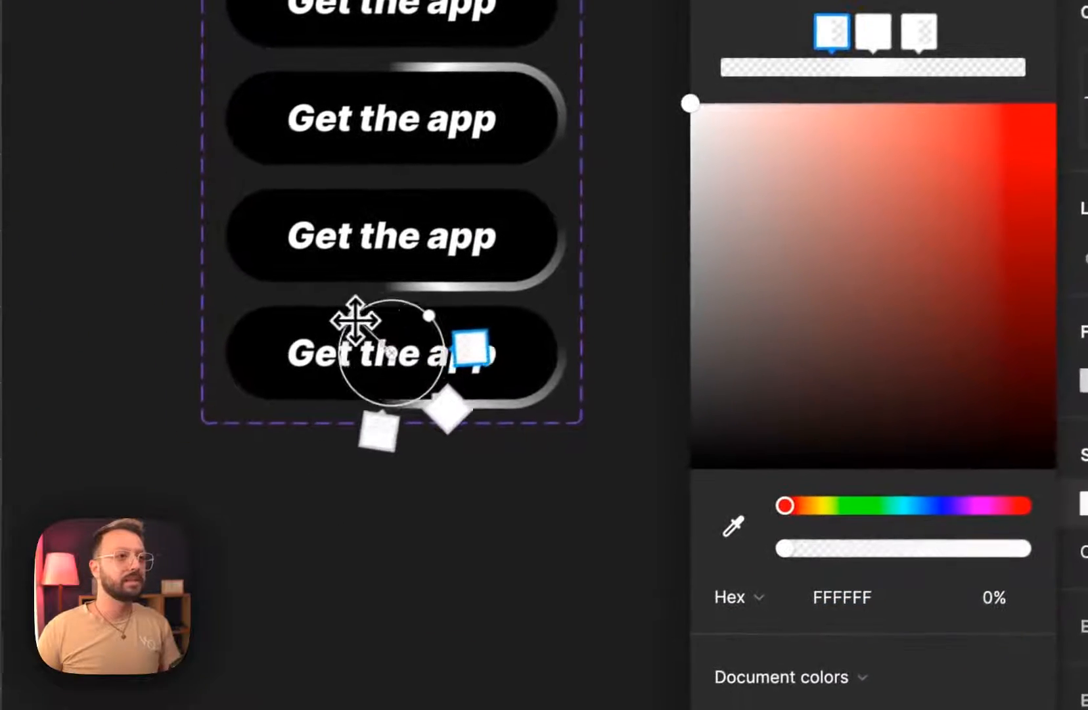
drag(120, 393, 196, 384)
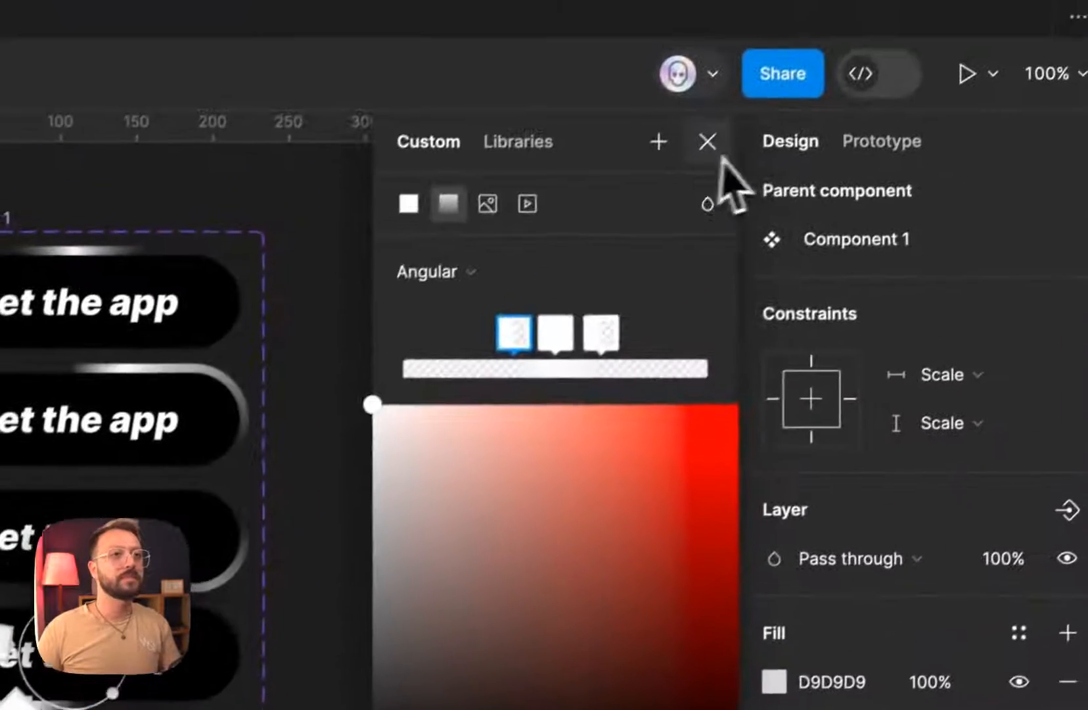
click(707, 141)
click(650, 272)
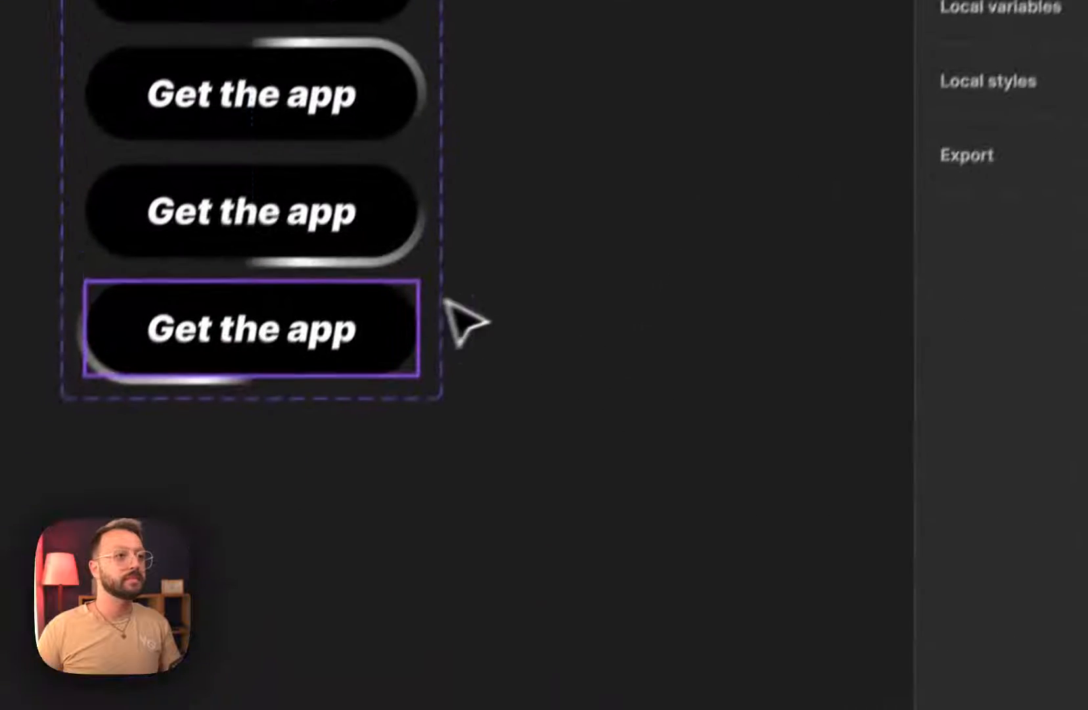
- Duplicate Variant4 as Variant5 and rotate its rectangle's stroke gradient so the highlight wraps around the upper-left corner
click(446, 303)
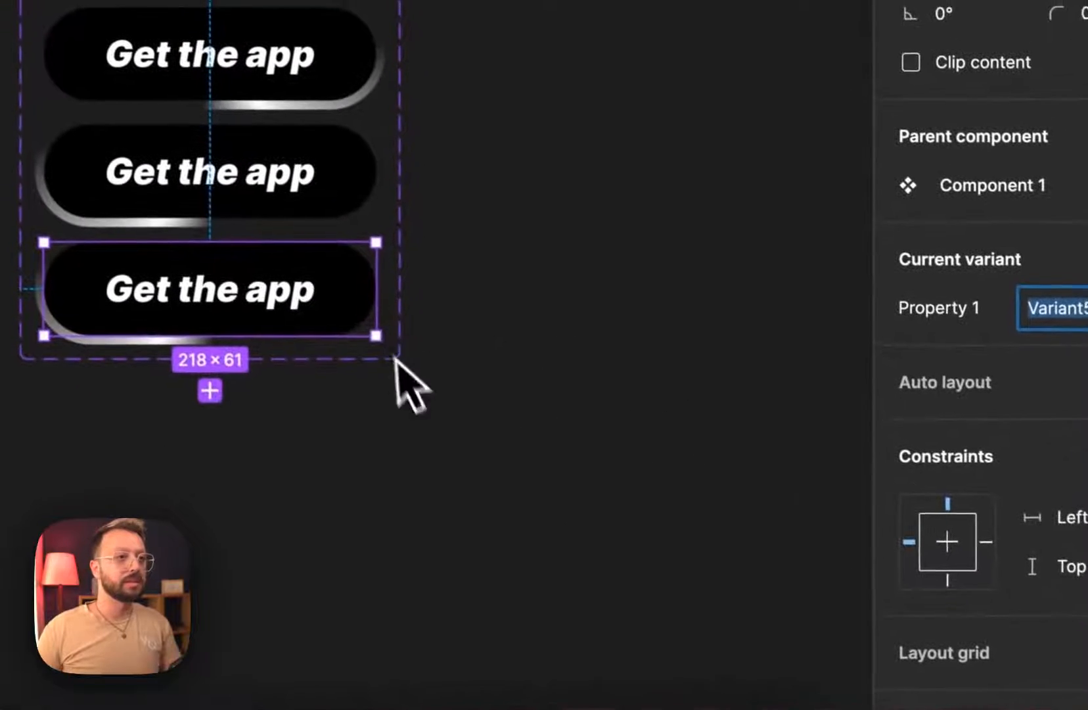
double_click(360, 304)
scroll(961, 335, down, 4)
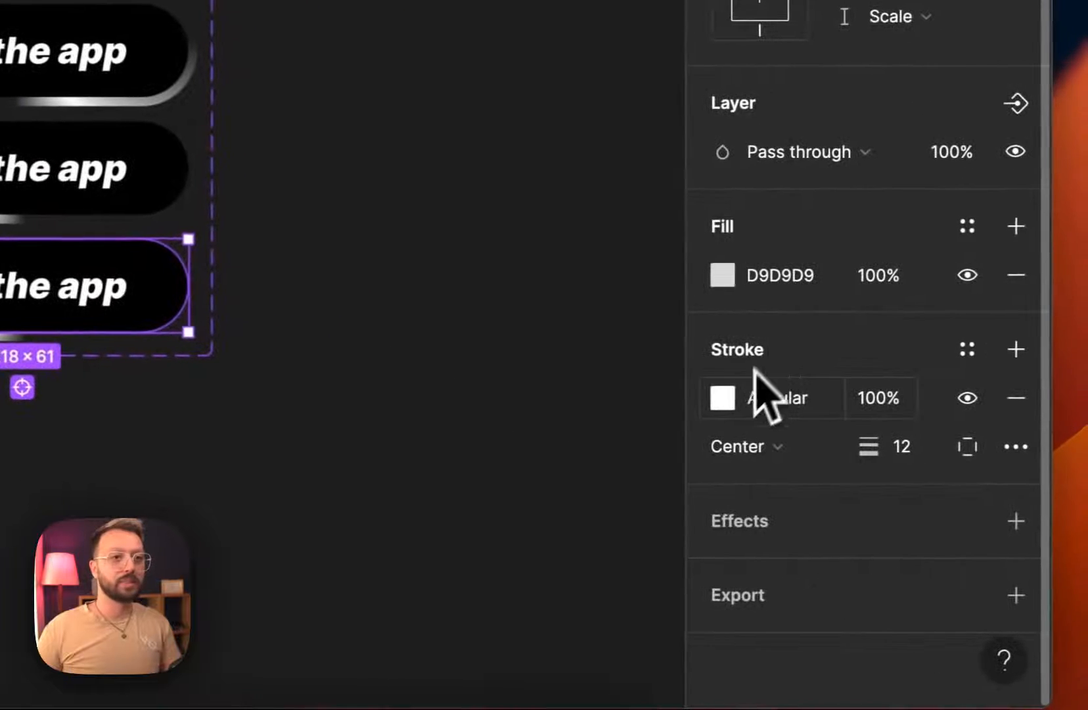
click(722, 398)
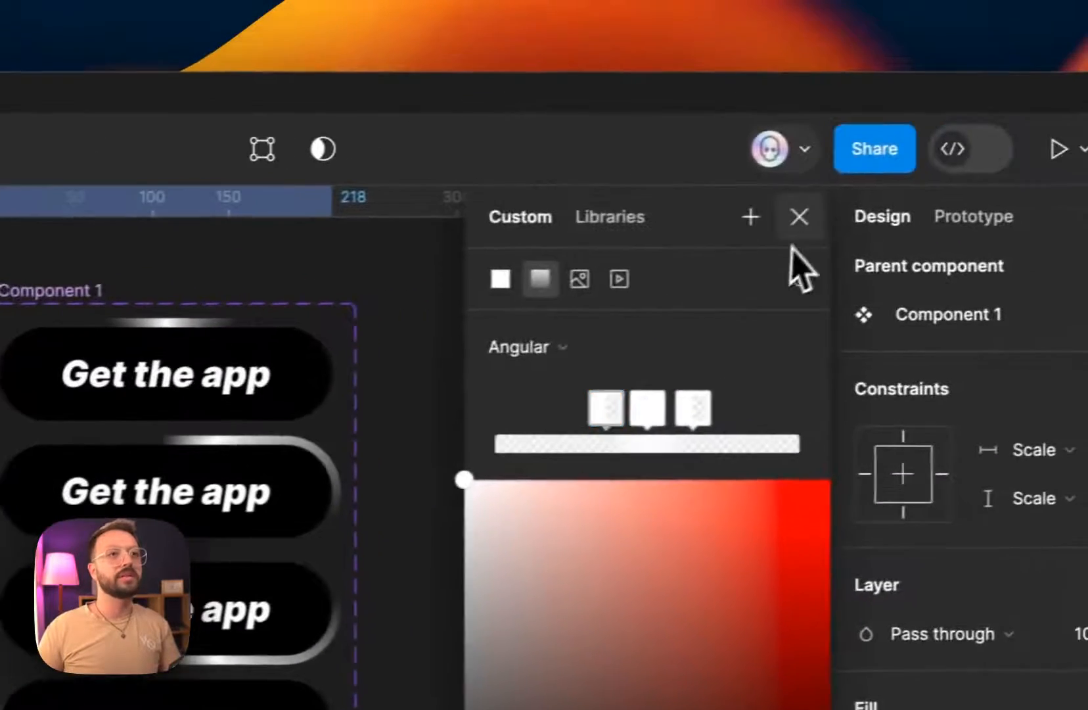
click(990, 190)
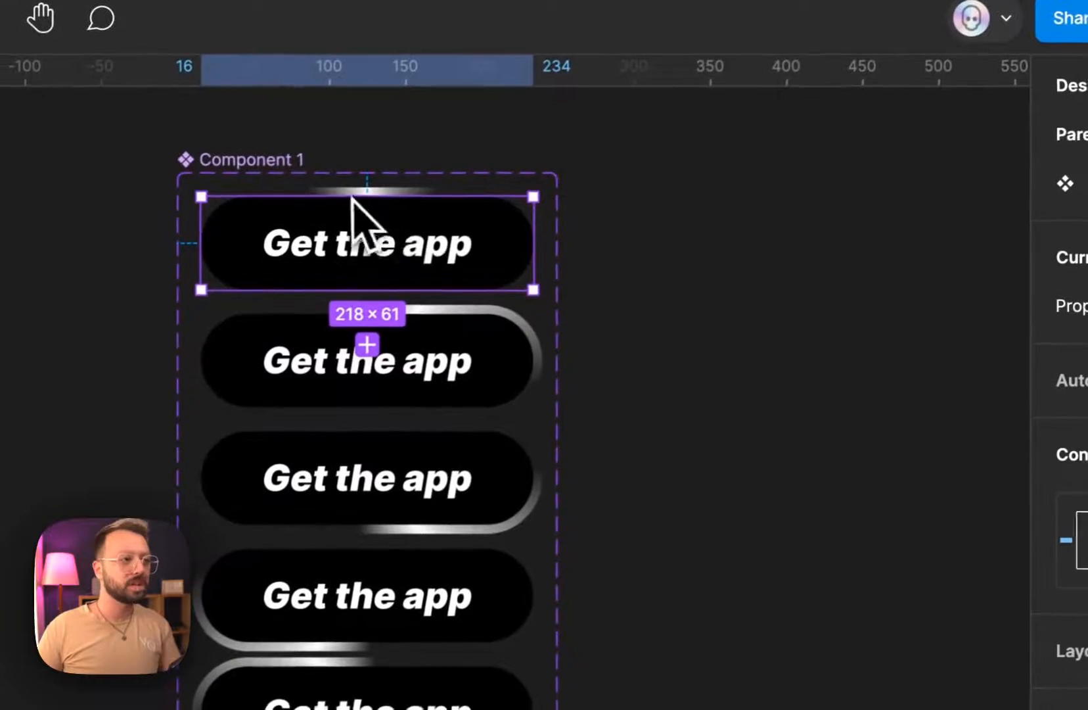
- Scale the Default variant's gradient-stroked rectangle down from its center to 174 × 49 so it hides behind the button
double_click(518, 230)
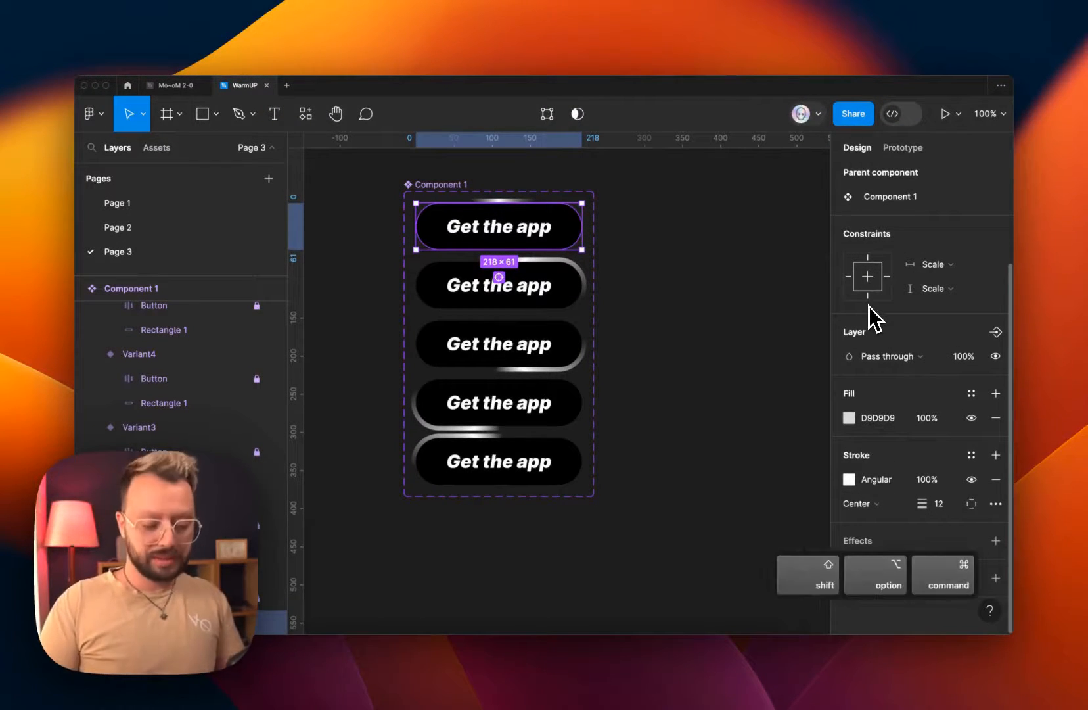
key(alt+shift+super+minus)
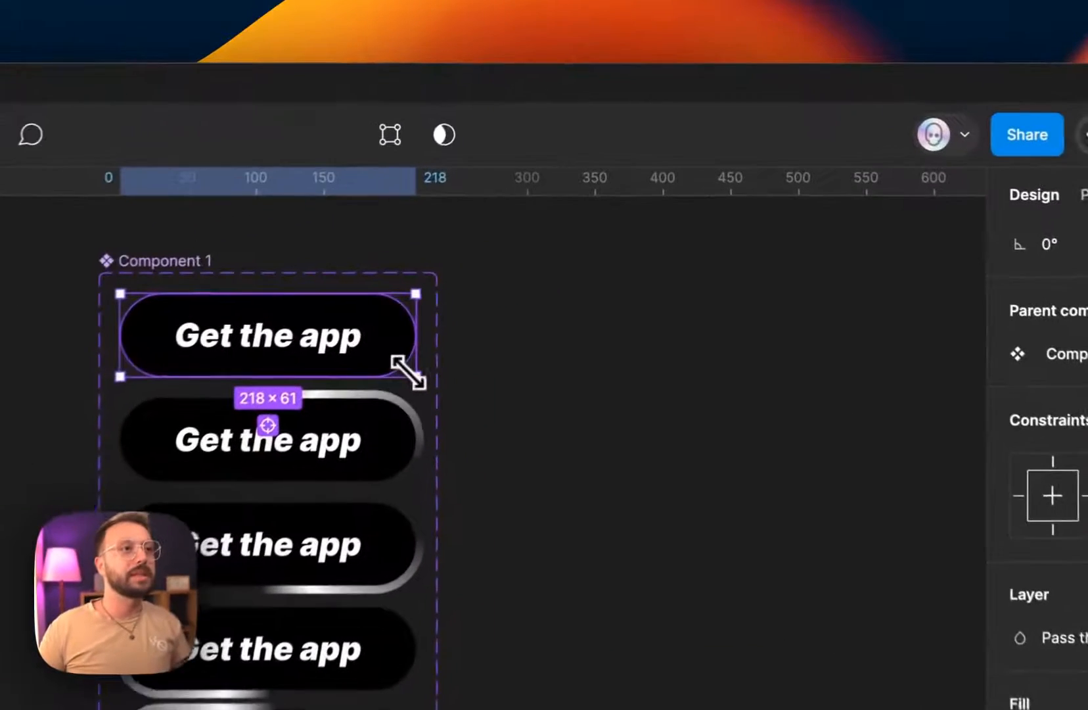
drag(547, 239, 536, 236)
drag(382, 375, 372, 370)
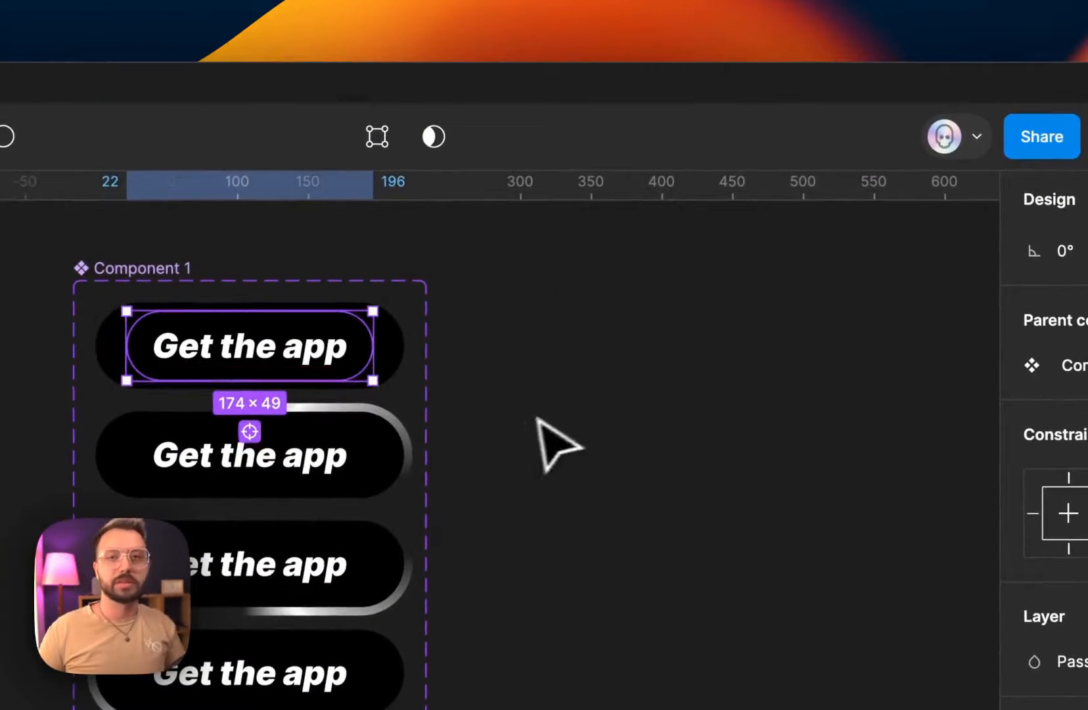
click(683, 476)
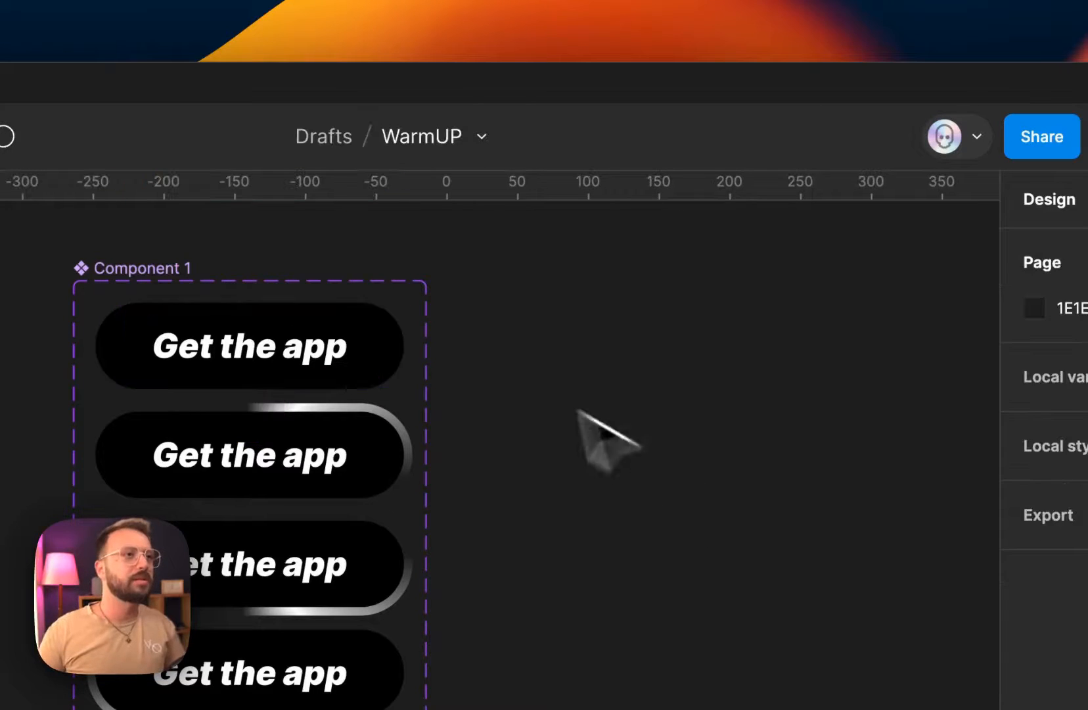
- Create a prototype connection from the Default variant to Variant2
click(381, 341)
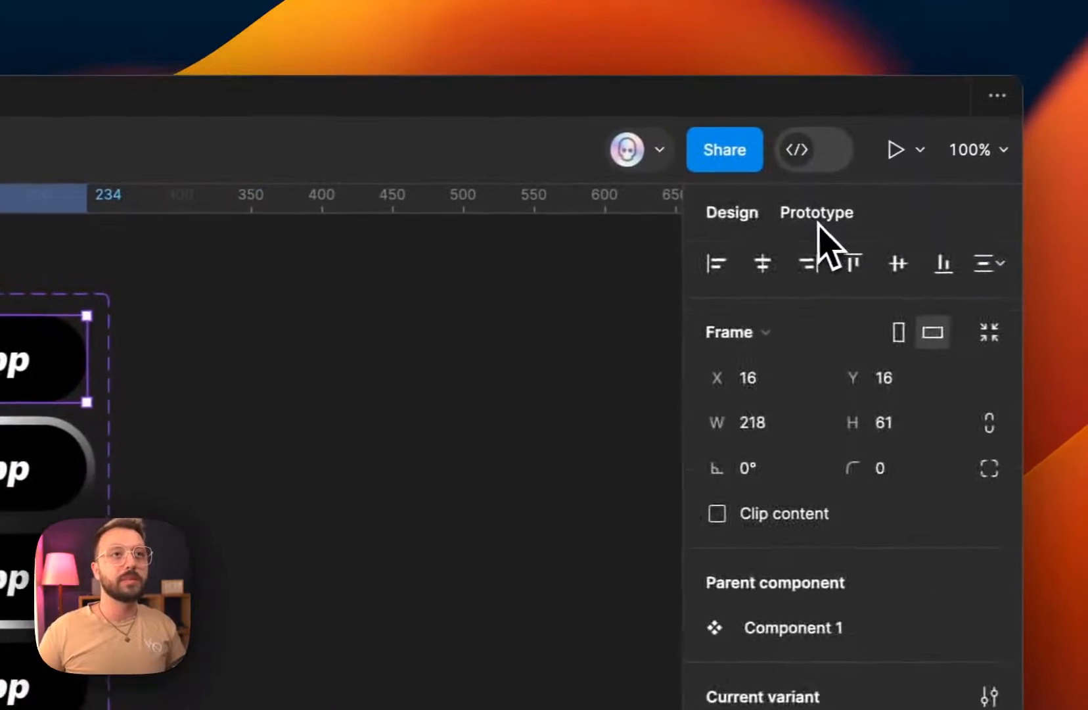
click(818, 217)
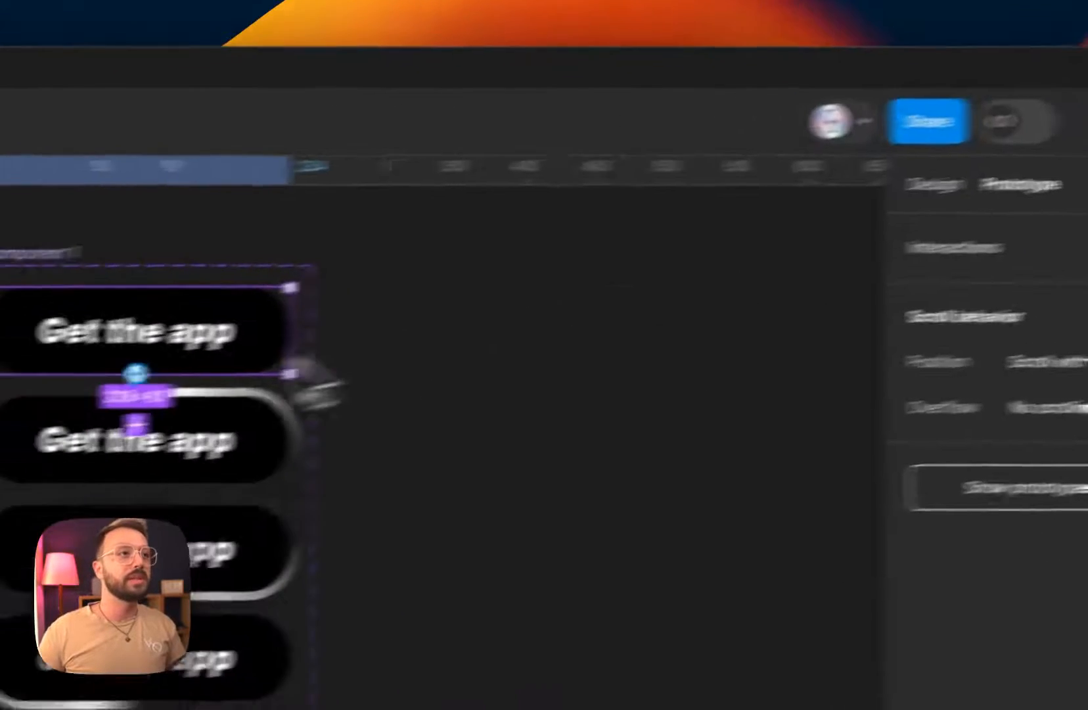
drag(296, 352, 380, 415)
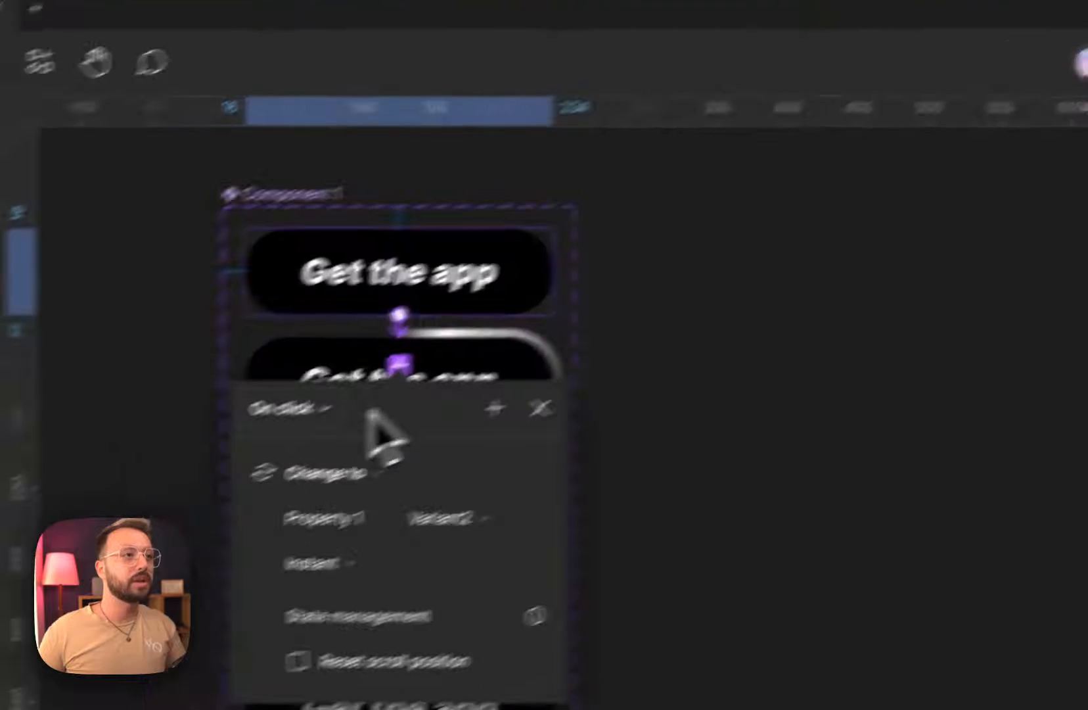
- Set the Default-to-Variant2 interaction to trigger on Mouse enter with a Smart animate transition
click(207, 442)
click(508, 527)
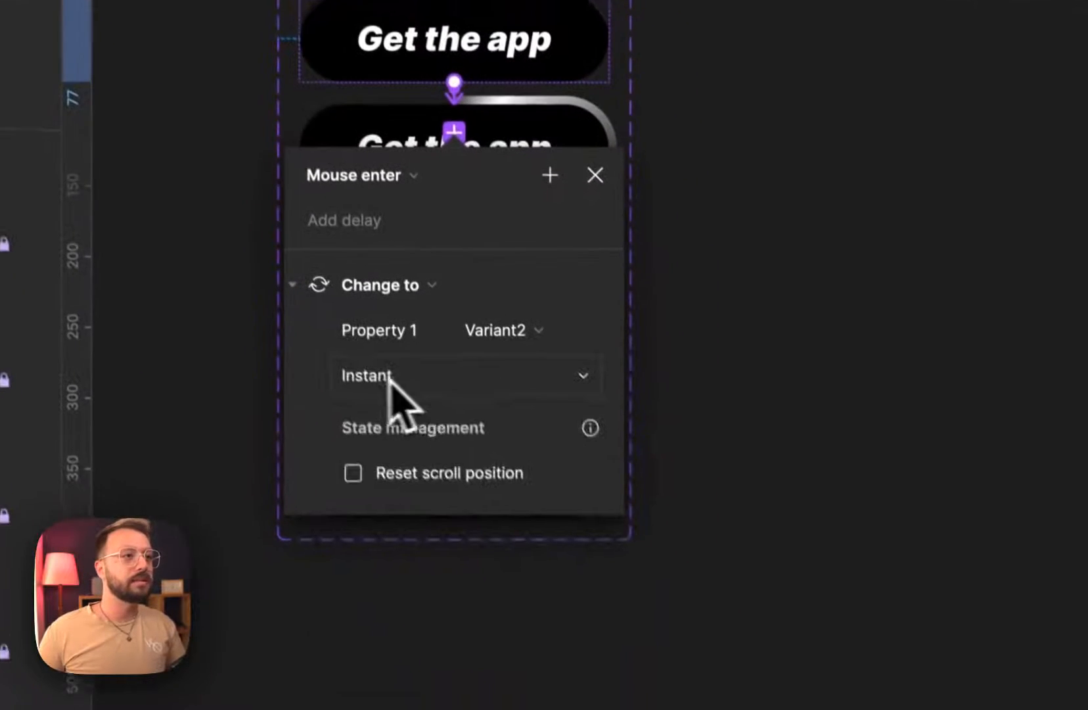
click(483, 534)
click(411, 425)
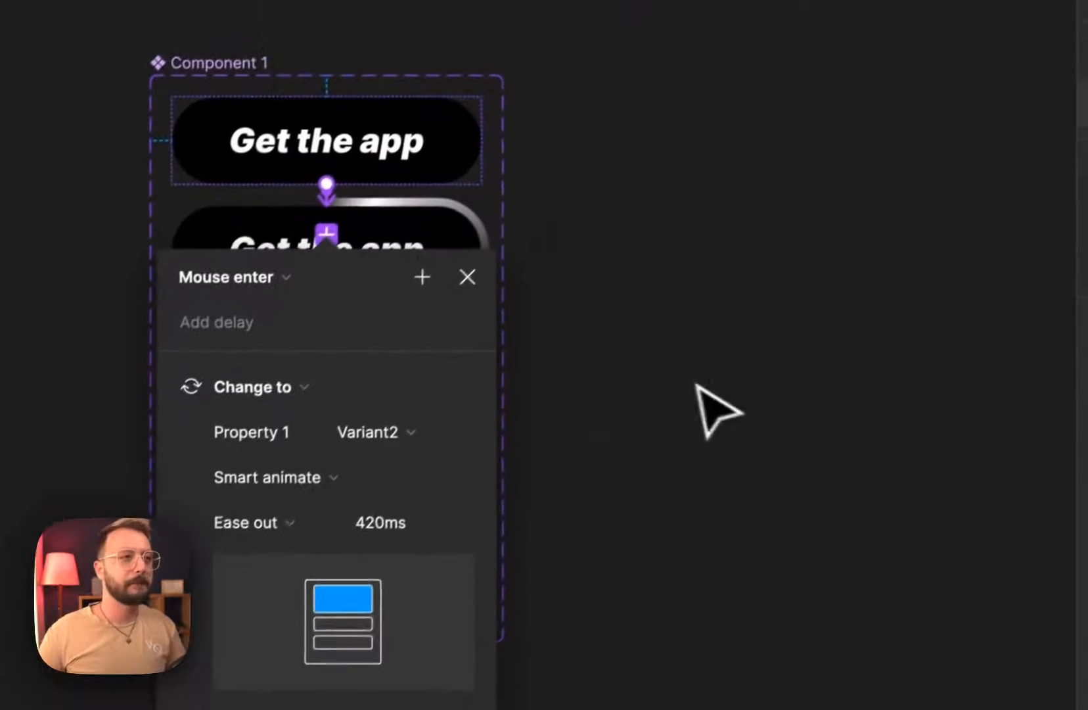
- Connect Variant2 to Variant3 with a Smart animate interaction triggered after a 1 ms delay
click(798, 253)
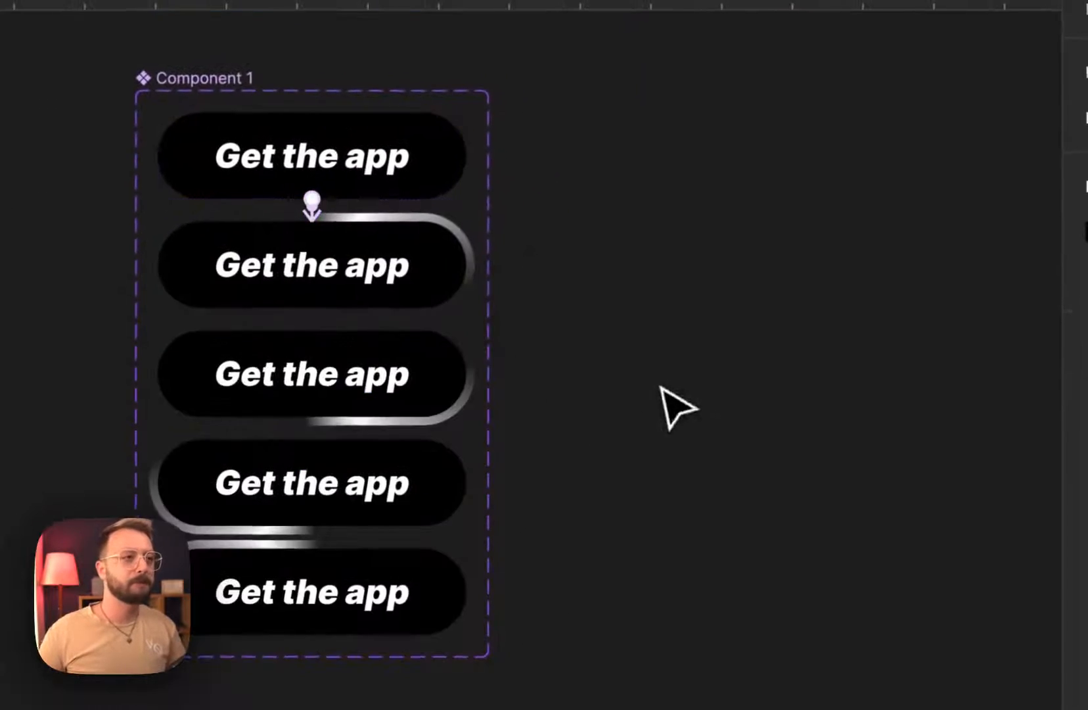
click(377, 285)
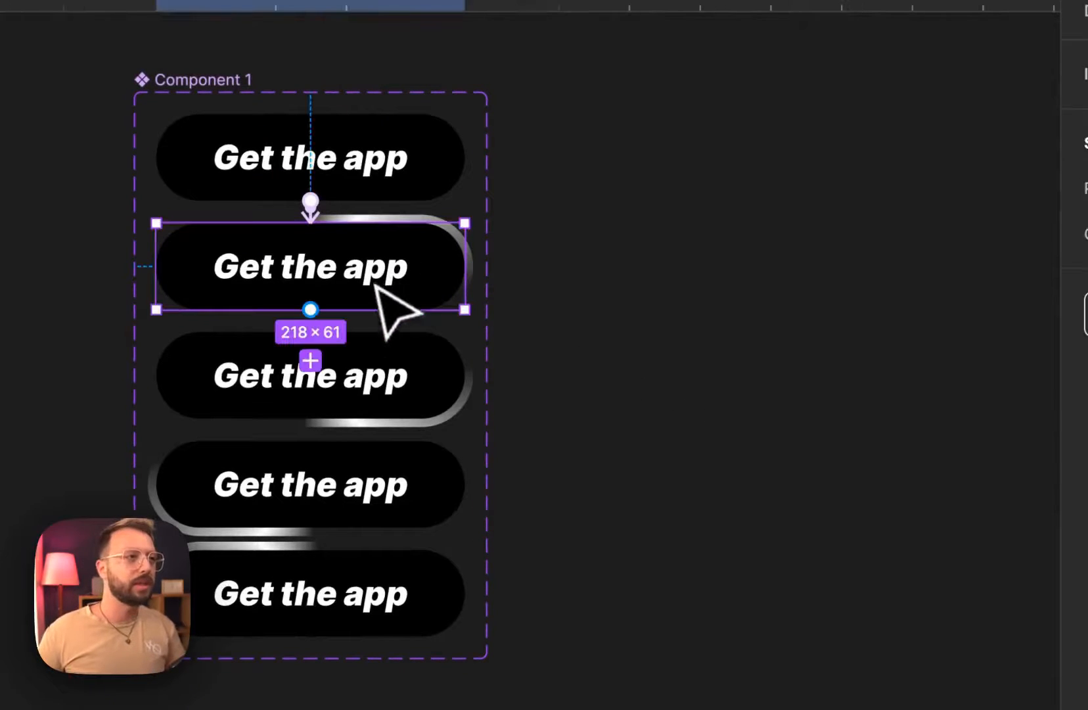
drag(340, 340, 377, 398)
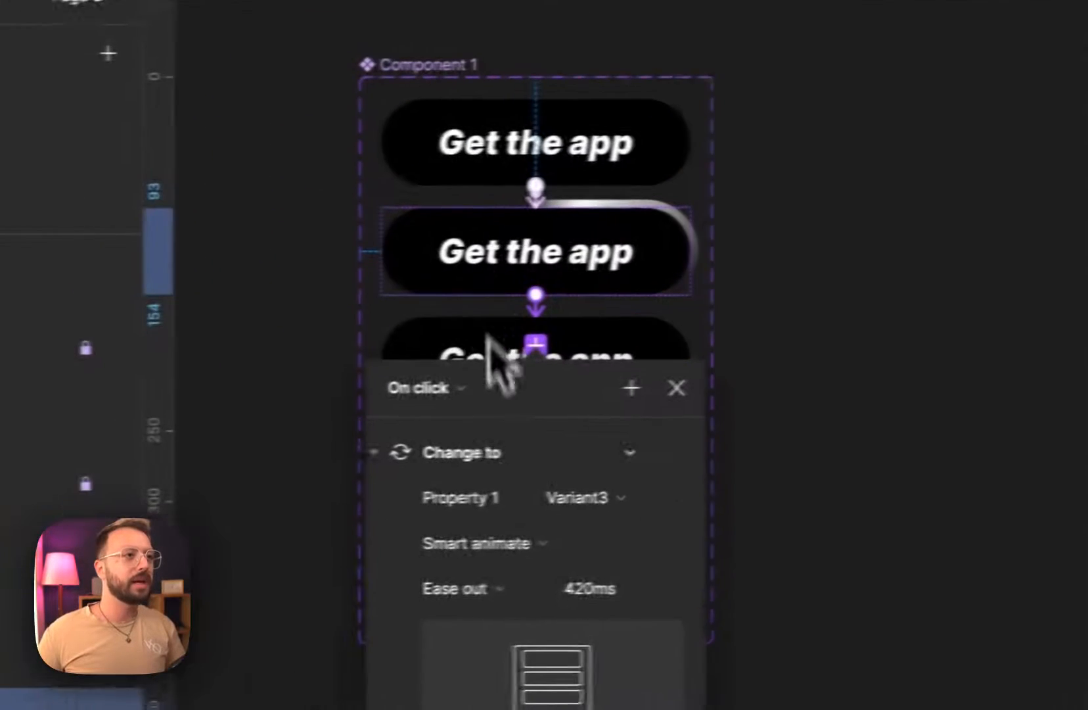
click(203, 402)
click(520, 564)
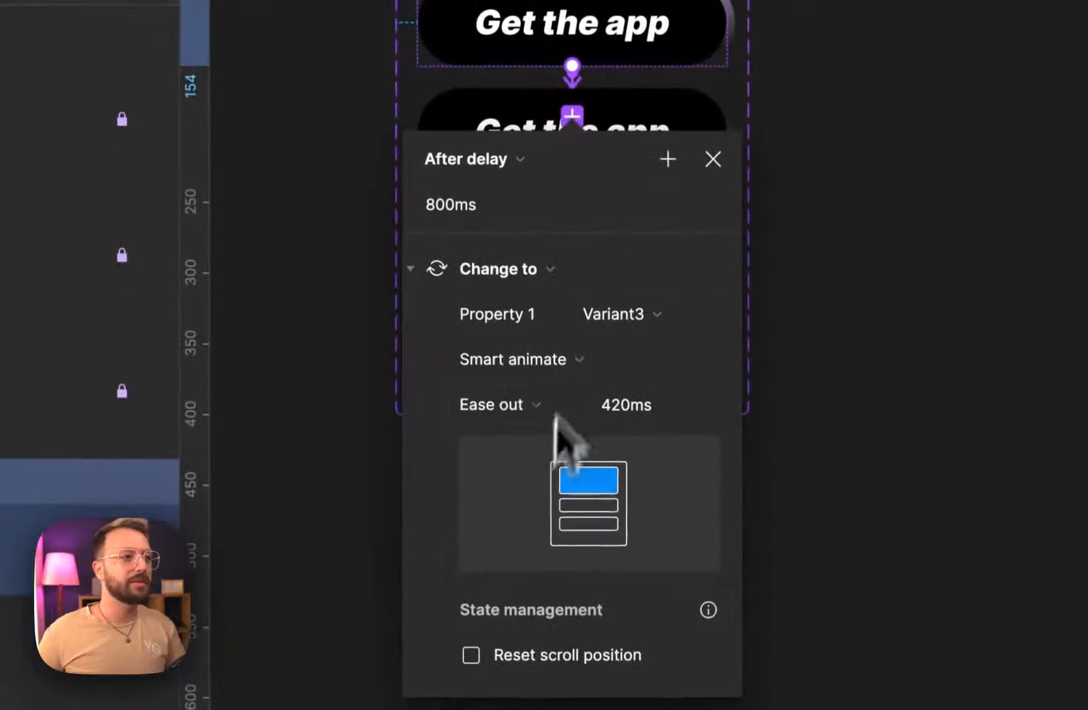
click(459, 202)
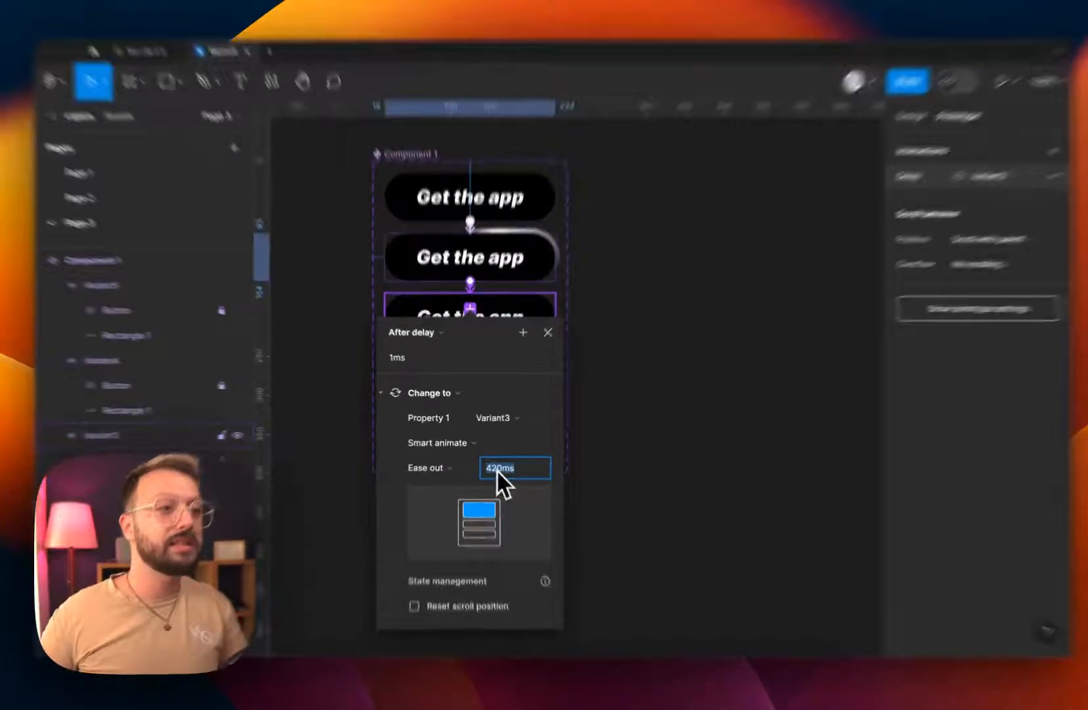
click(585, 464)
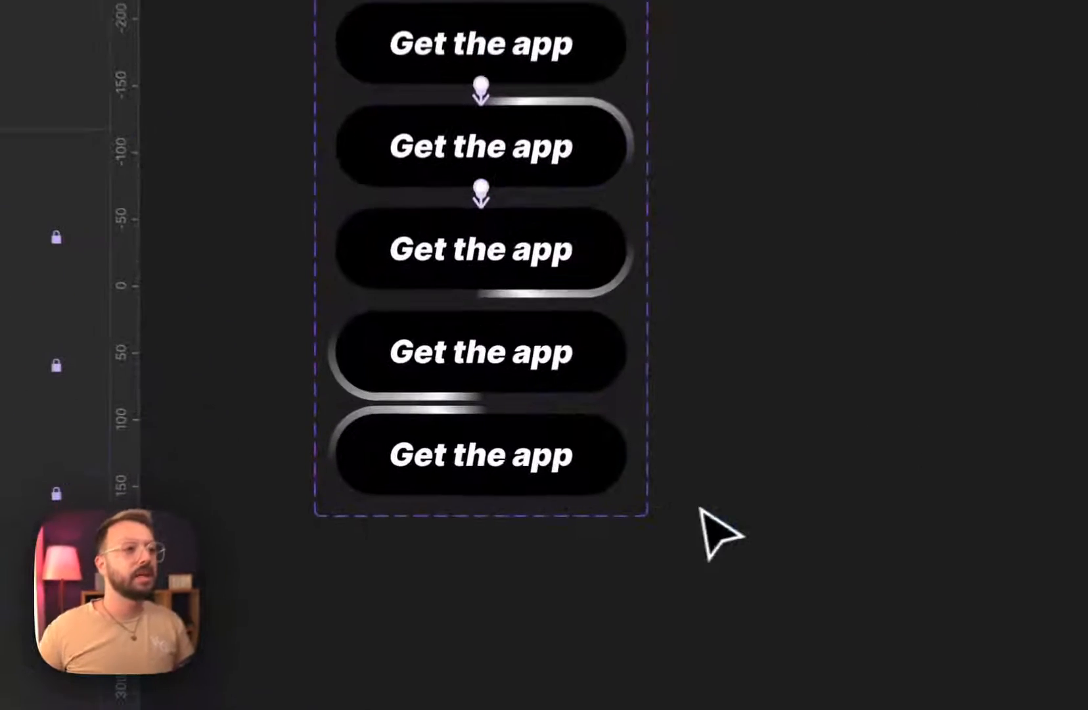
- Connect Variant3 to Variant4 with a Smart animate interaction after a 1 ms delay, lasting 840 ms
click(492, 336)
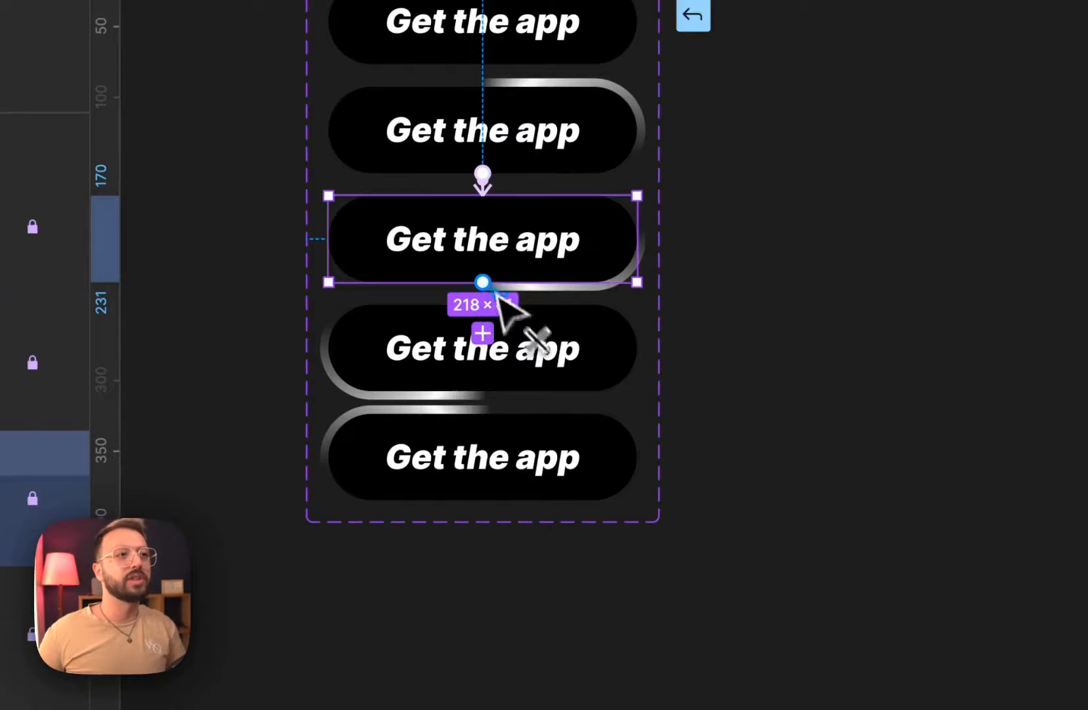
drag(526, 378, 524, 377)
click(391, 373)
click(394, 574)
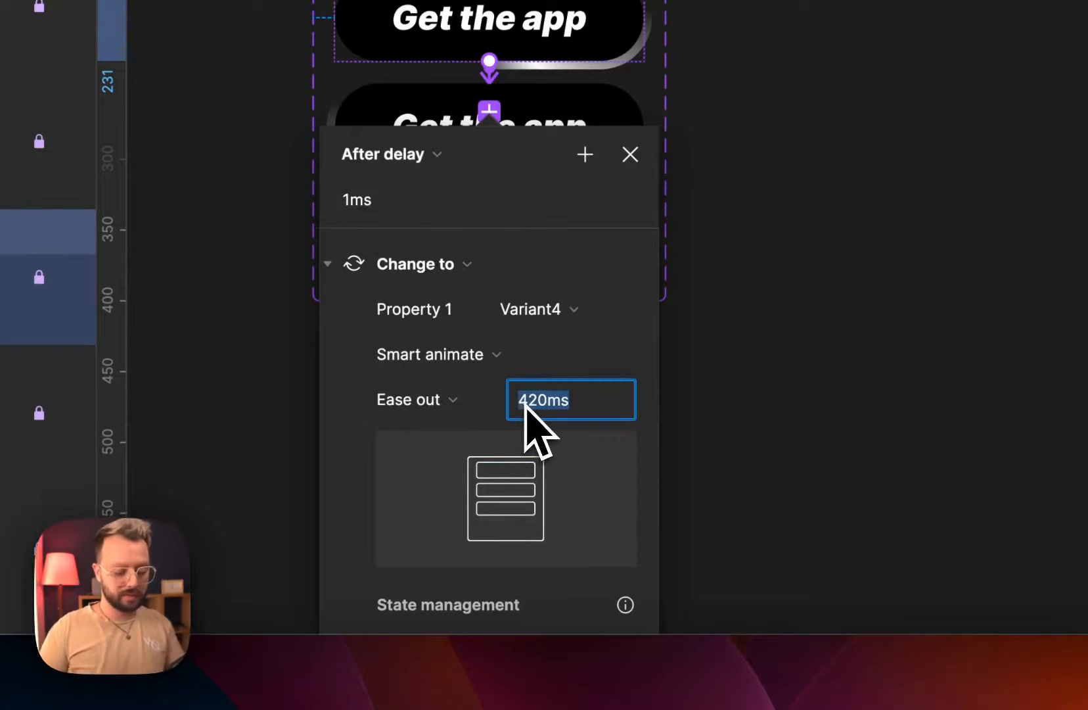
scroll(724, 259, down, 5)
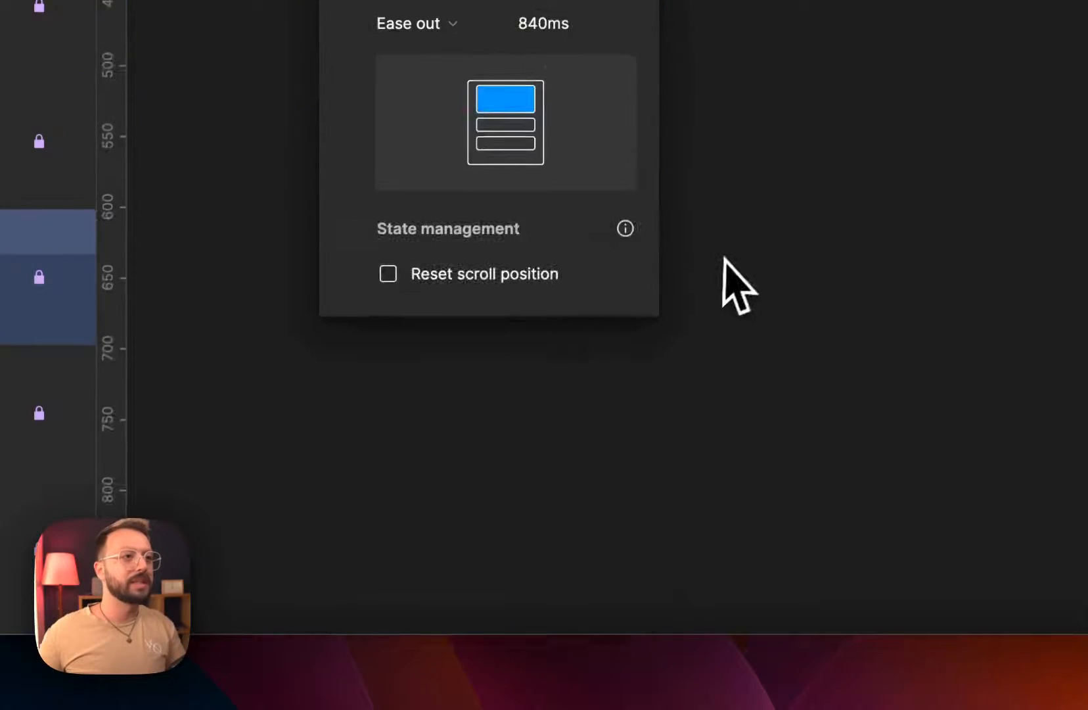
click(630, 155)
click(637, 153)
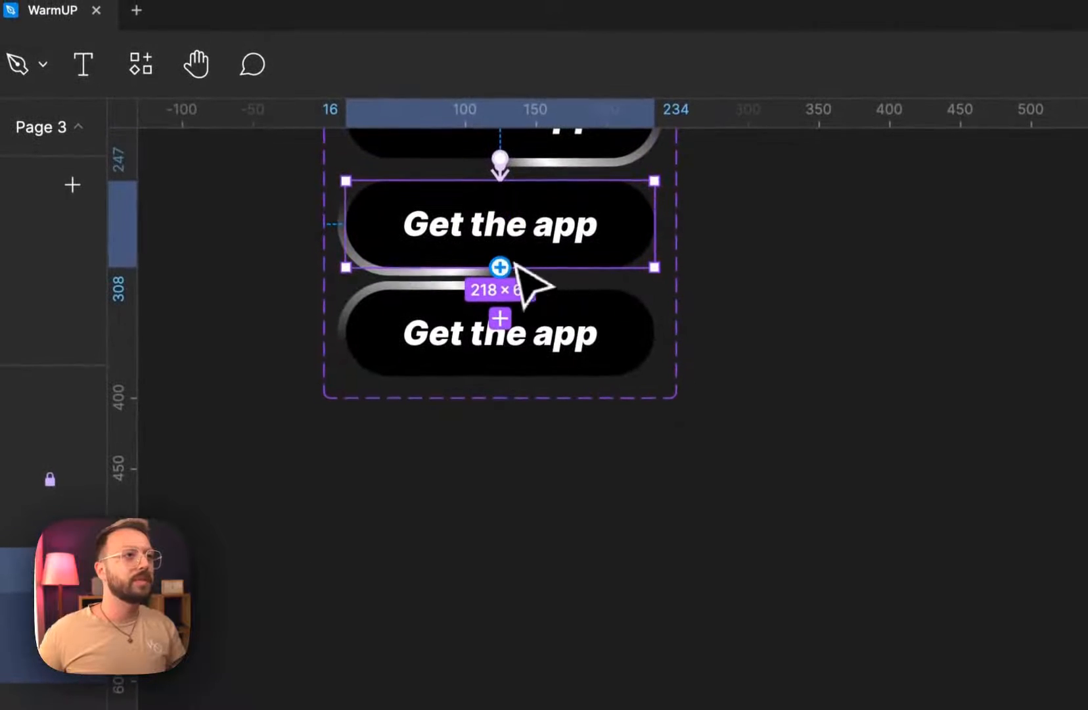
- Connect Variant4 to Variant5 with a Smart animate interaction triggered after a 1 ms delay
drag(559, 348, 554, 348)
click(383, 360)
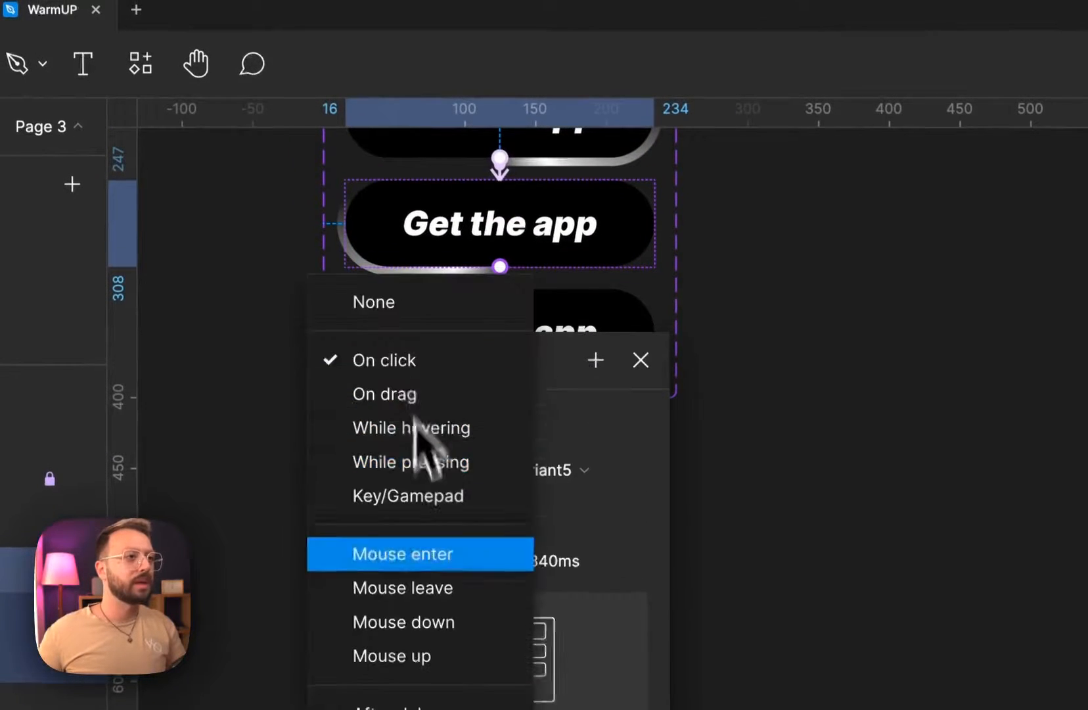
click(364, 559)
click(317, 209)
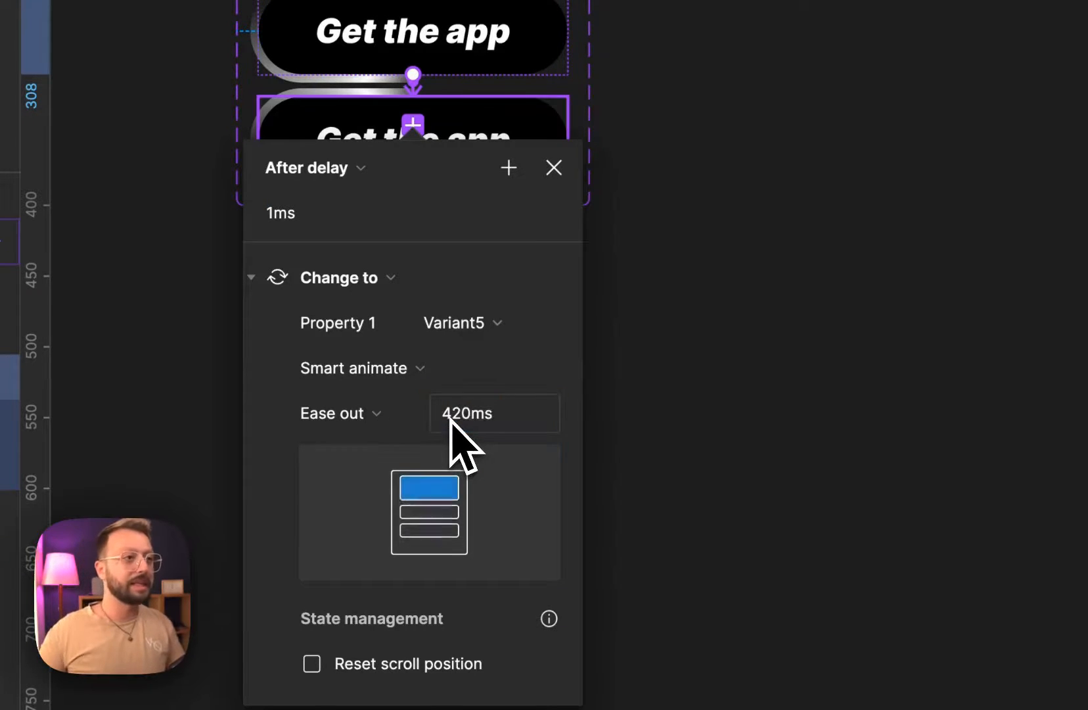
key(Escape)
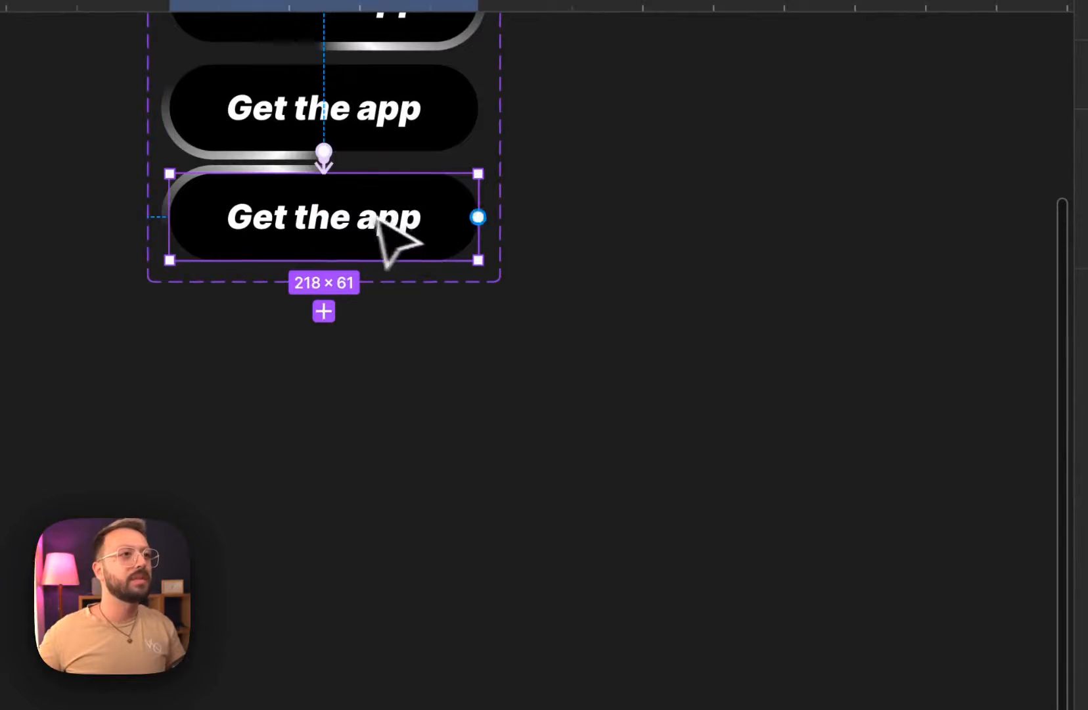
- Loop Variant5 back to Variant2 with a Smart animate interaction after a 1 ms delay, lasting 840 ms
scroll(479, 279, up, 10)
drag(478, 217, 466, 374)
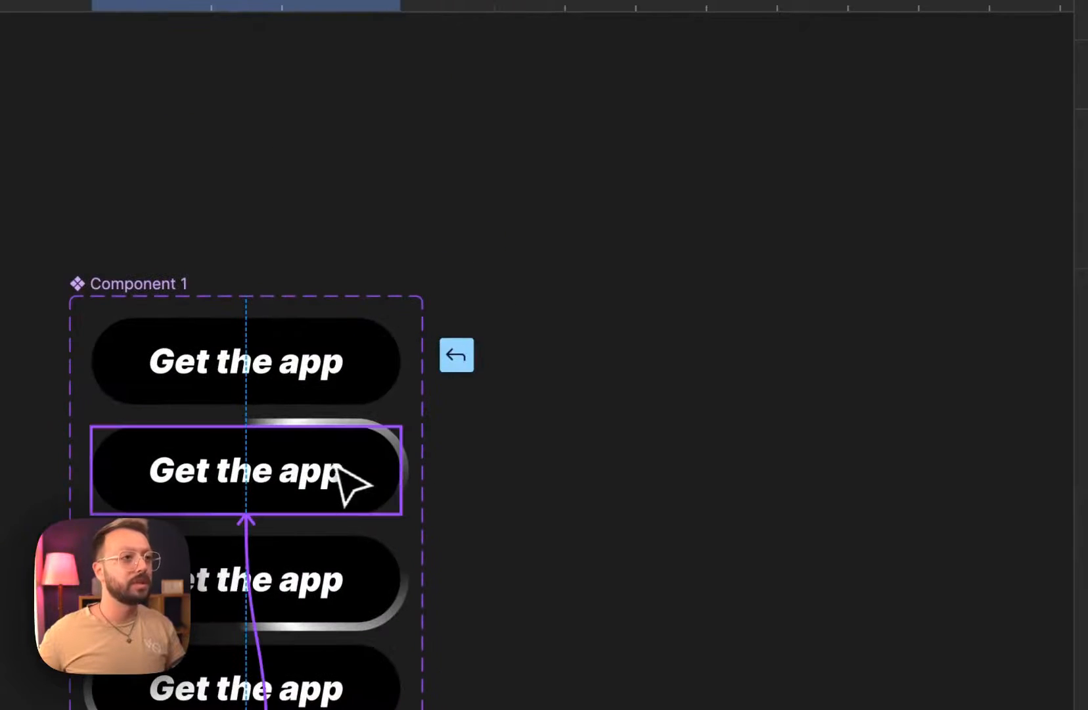
drag(348, 483, 359, 493)
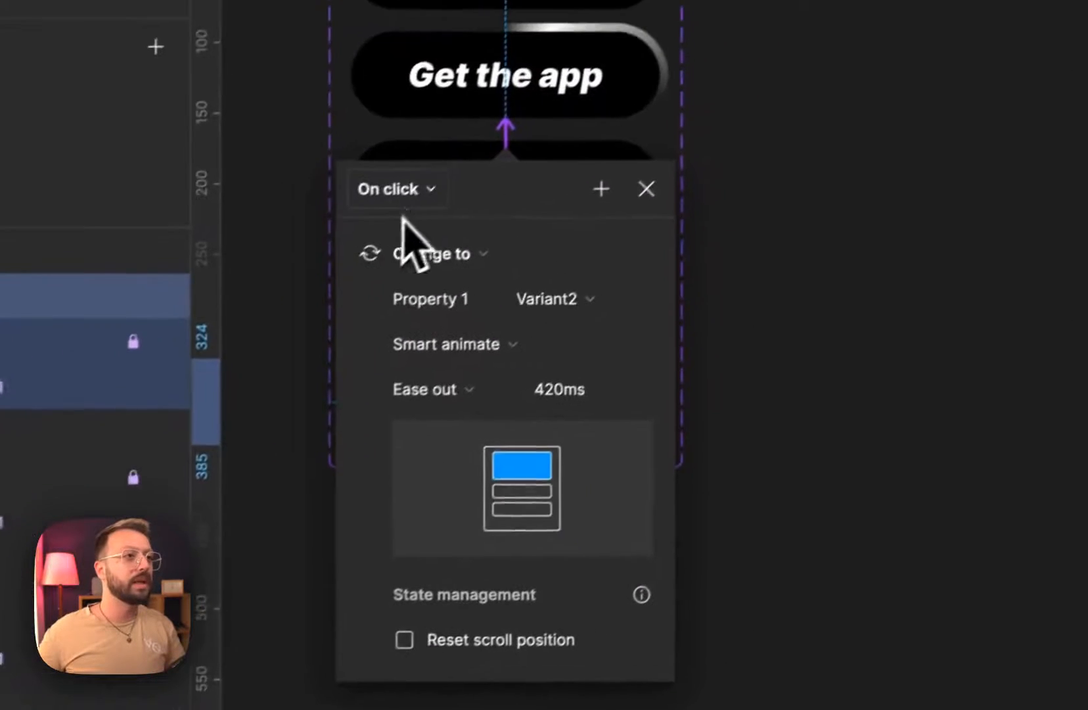
click(397, 190)
click(431, 537)
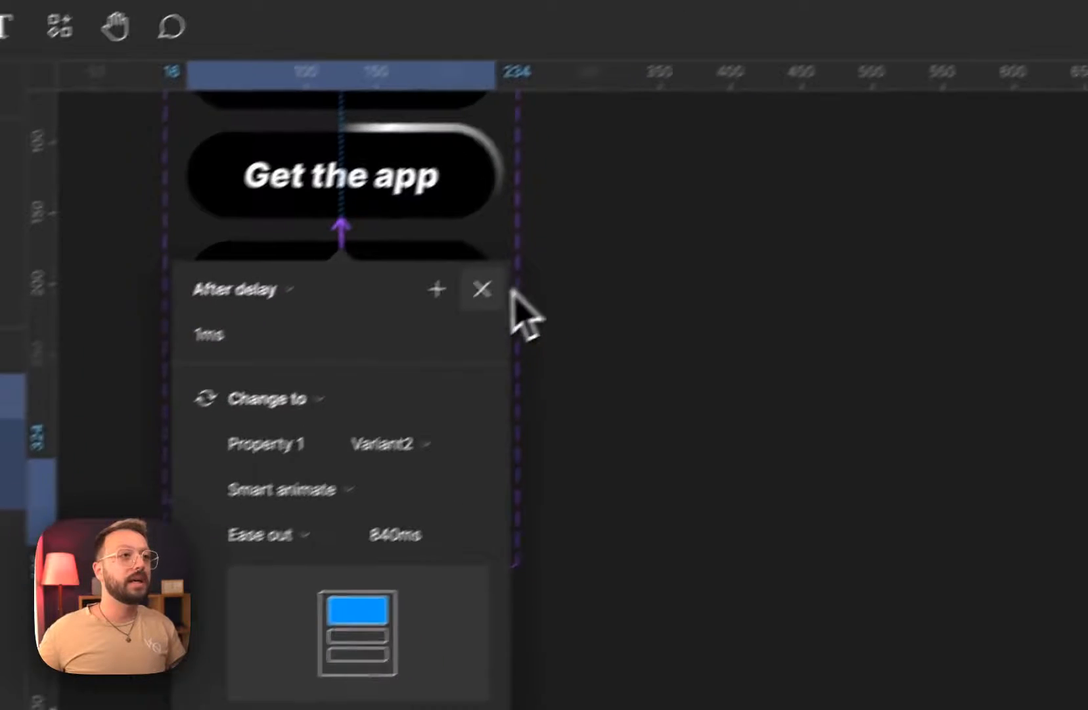
click(621, 208)
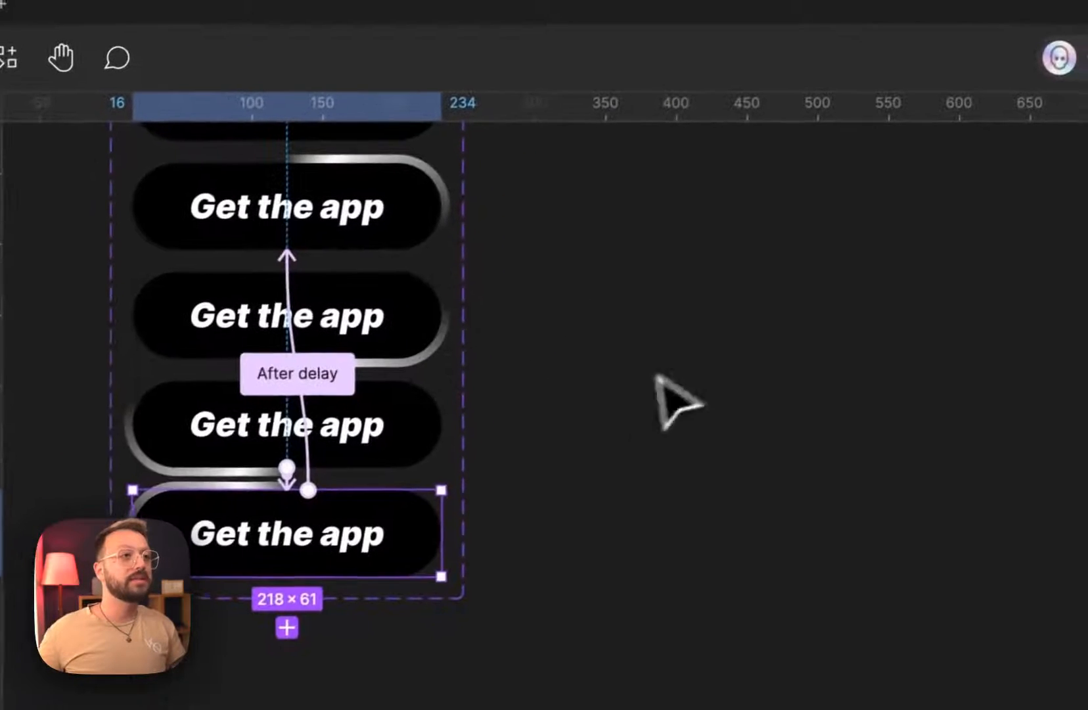
- Copy the Default variant as an instance onto the empty canvas beside the component set
scroll(631, 433, up, 3)
click(646, 385)
alt+drag(220, 293, 962, 465)
scroll(961, 465, right, 5)
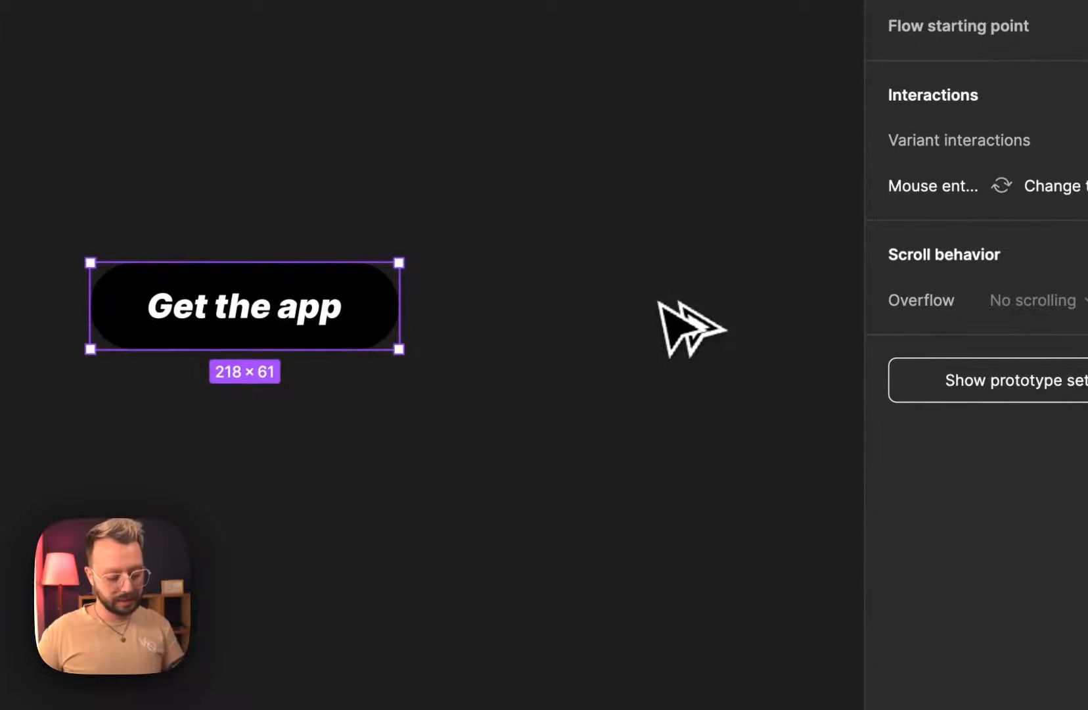
- Wrap the button instance in a frame and enlarge the frame to 640 × 179
key(ctrl+alt+g)
shift+drag(402, 351, 685, 429)
shift+drag(457, 411, 636, 511)
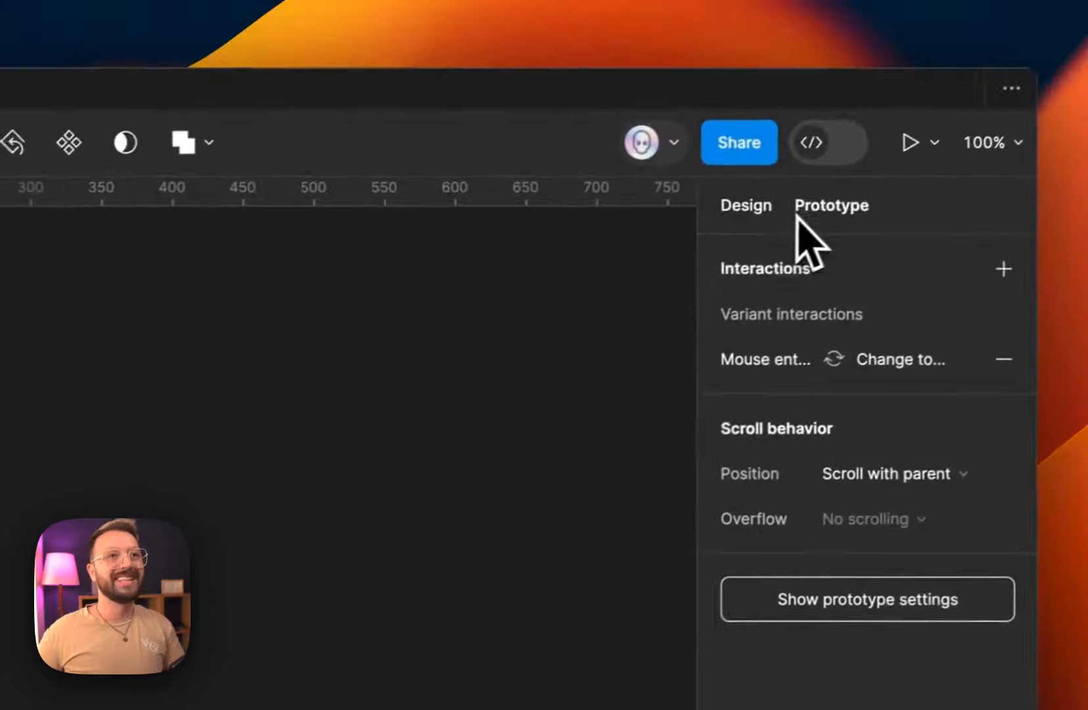
- Center the button instance horizontally and vertically within its frame
key(alt+8)
click(797, 264)
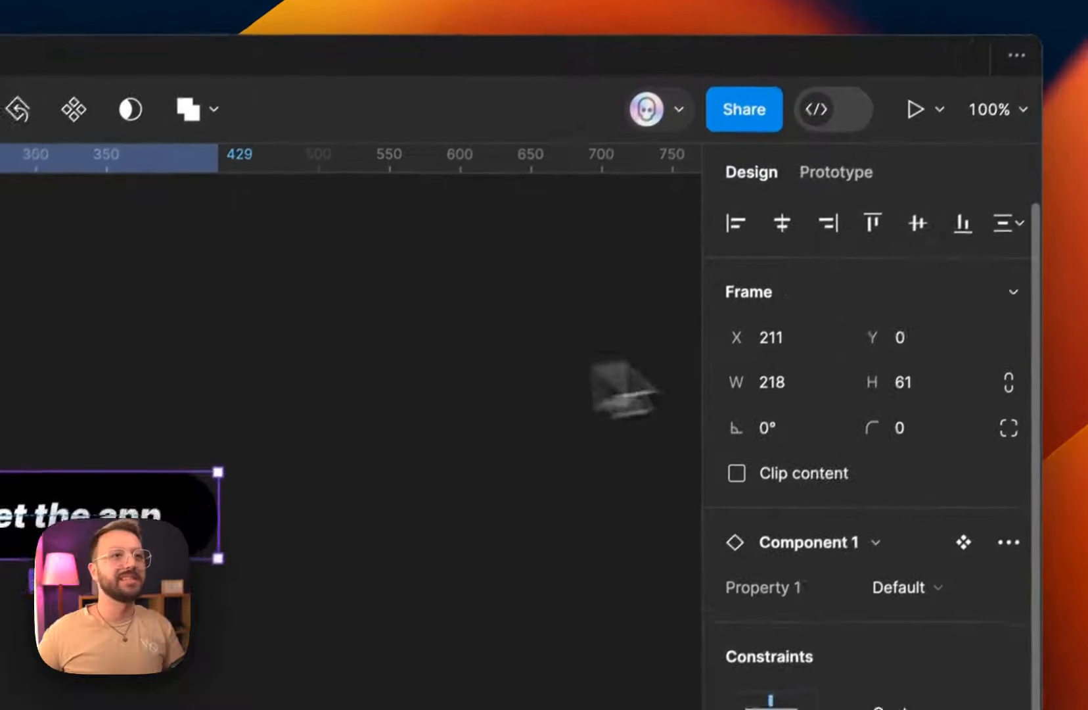
click(884, 264)
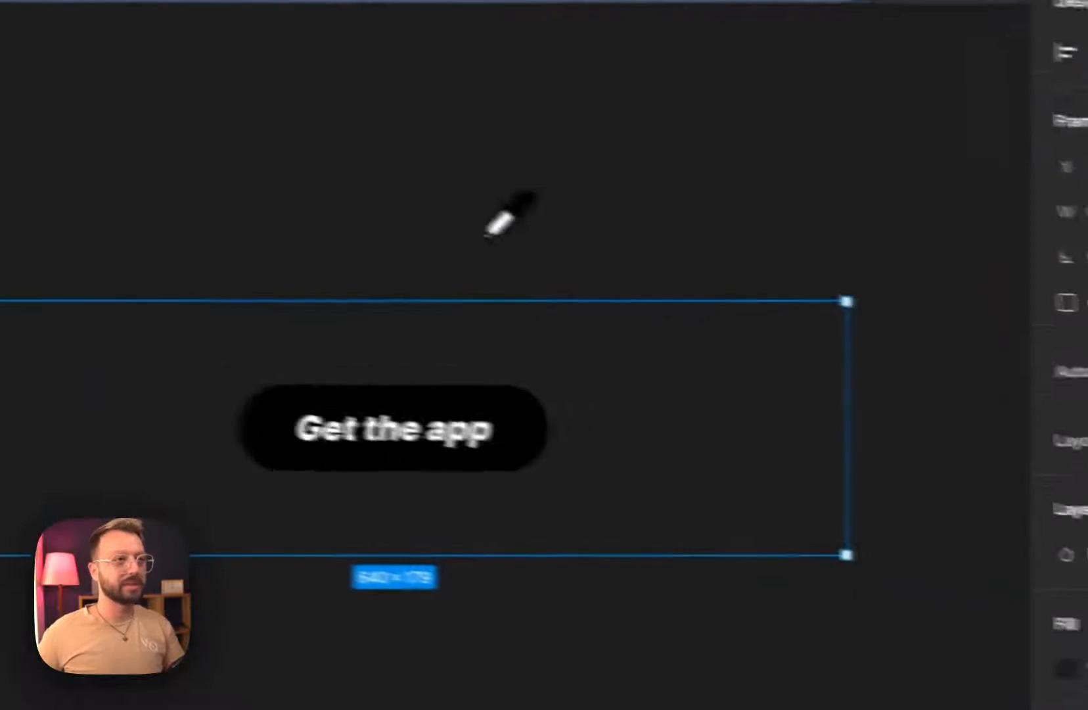
- Set the frame's fill to the dark gray hex value 1B
click(762, 540)
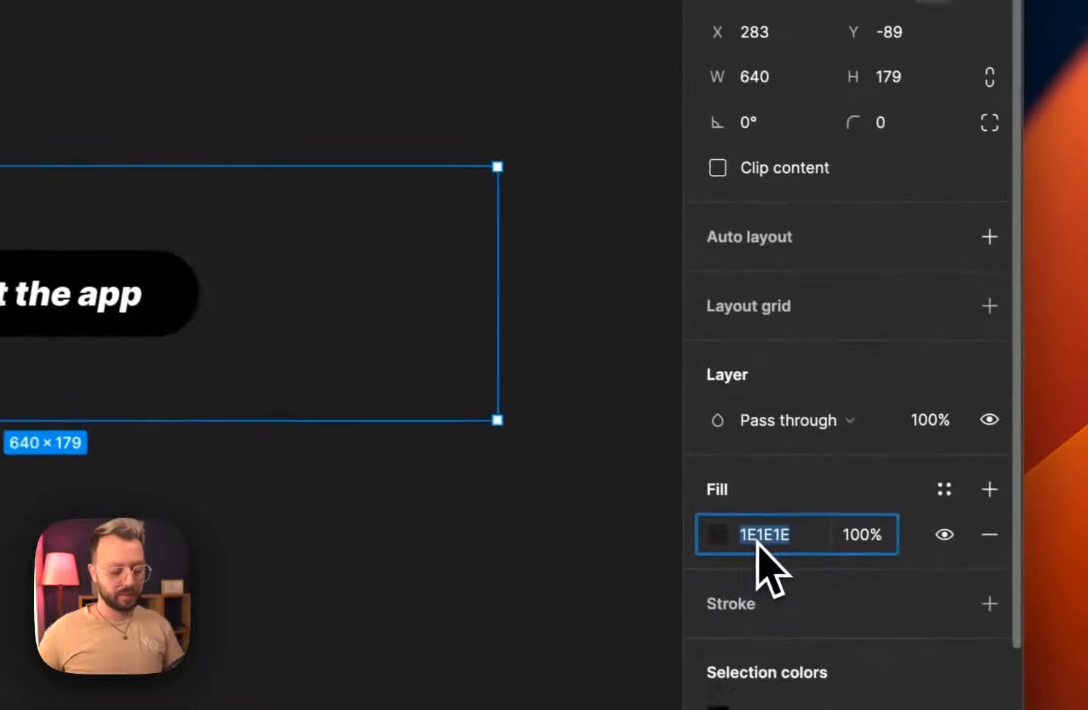
text(BBBBBB)
key(Return)
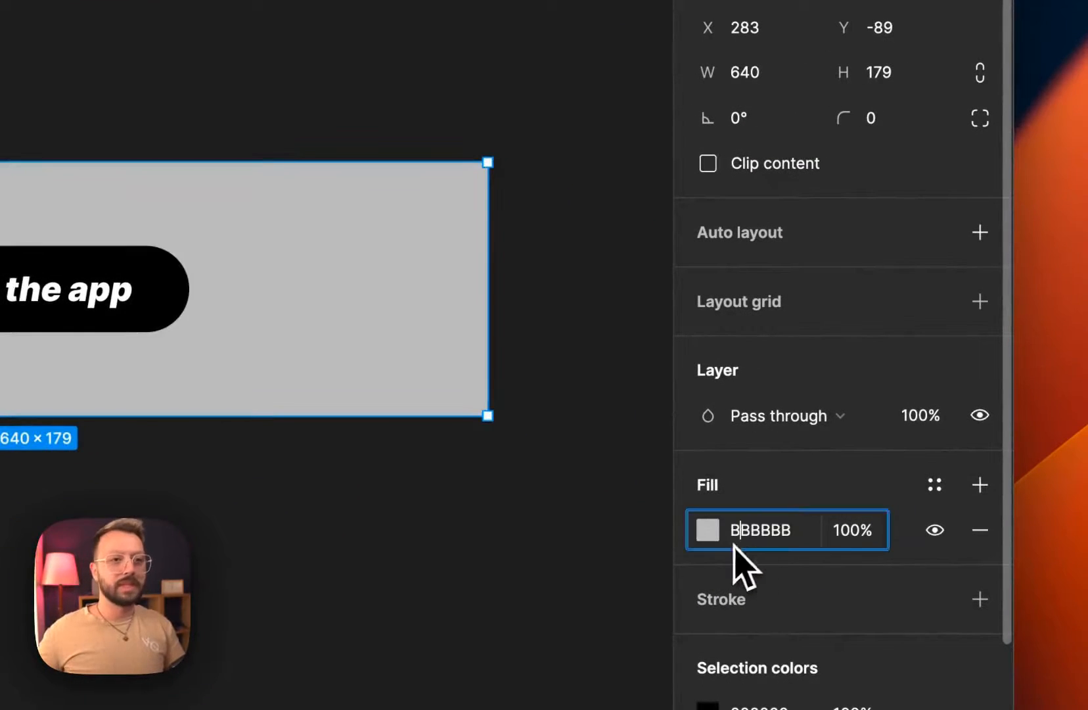
text(1b)
key(Return)
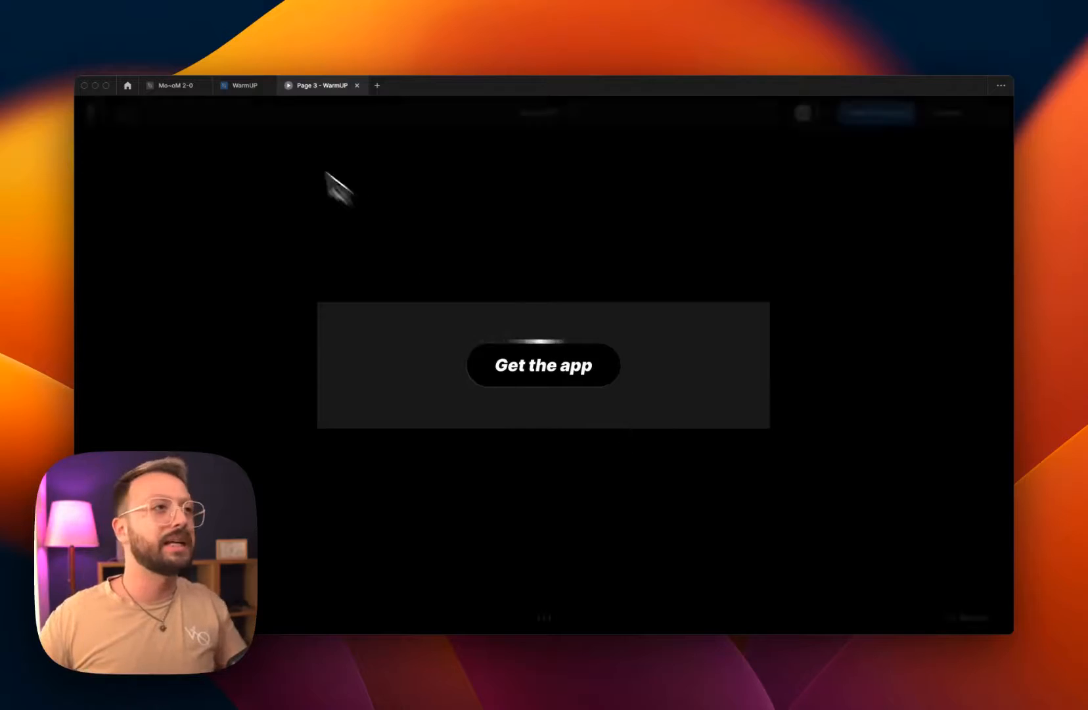
- Return to the WarmUP design file and create a prototype connection from Variant2 to the Default variant
click(243, 86)
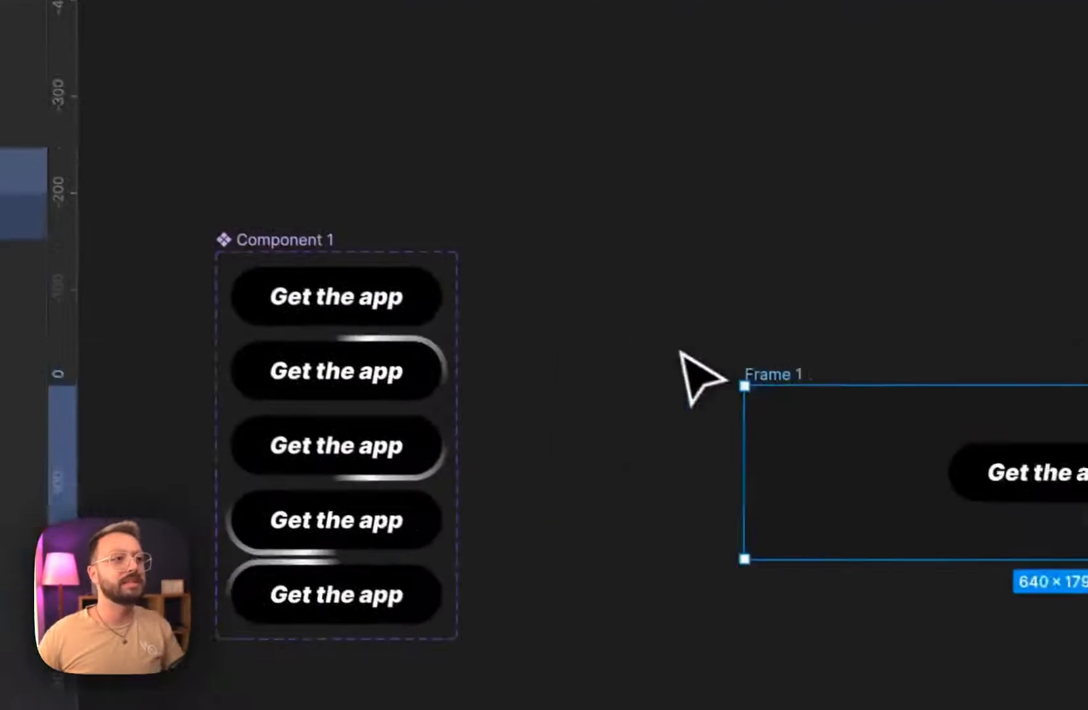
scroll(423, 460, up, 5)
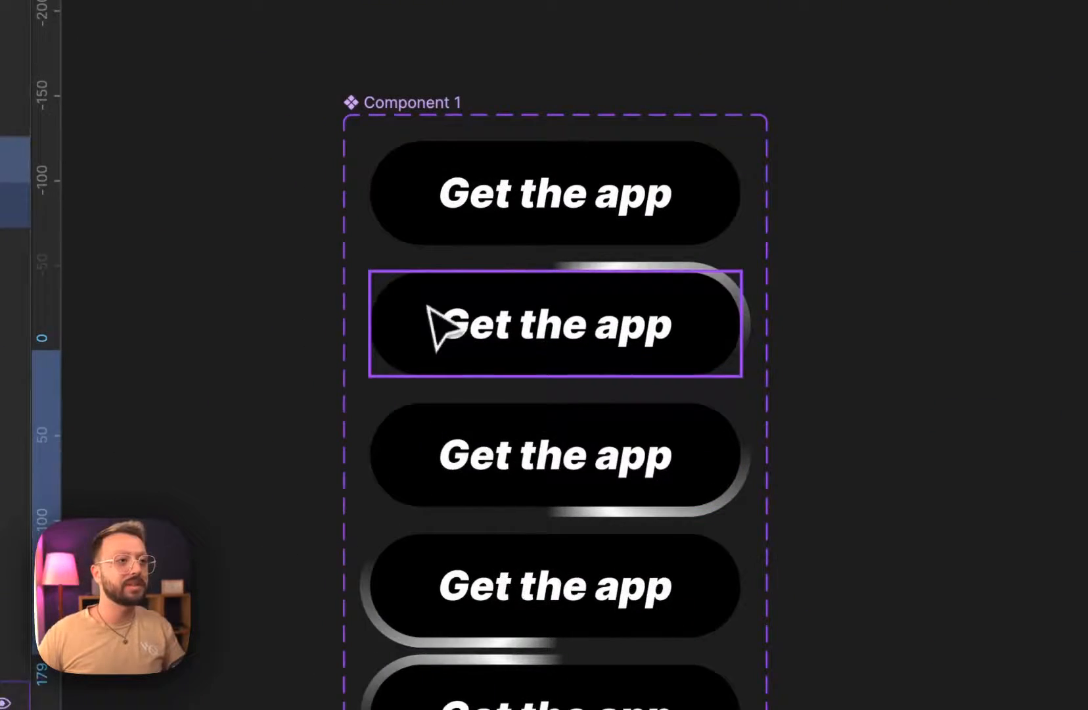
click(427, 308)
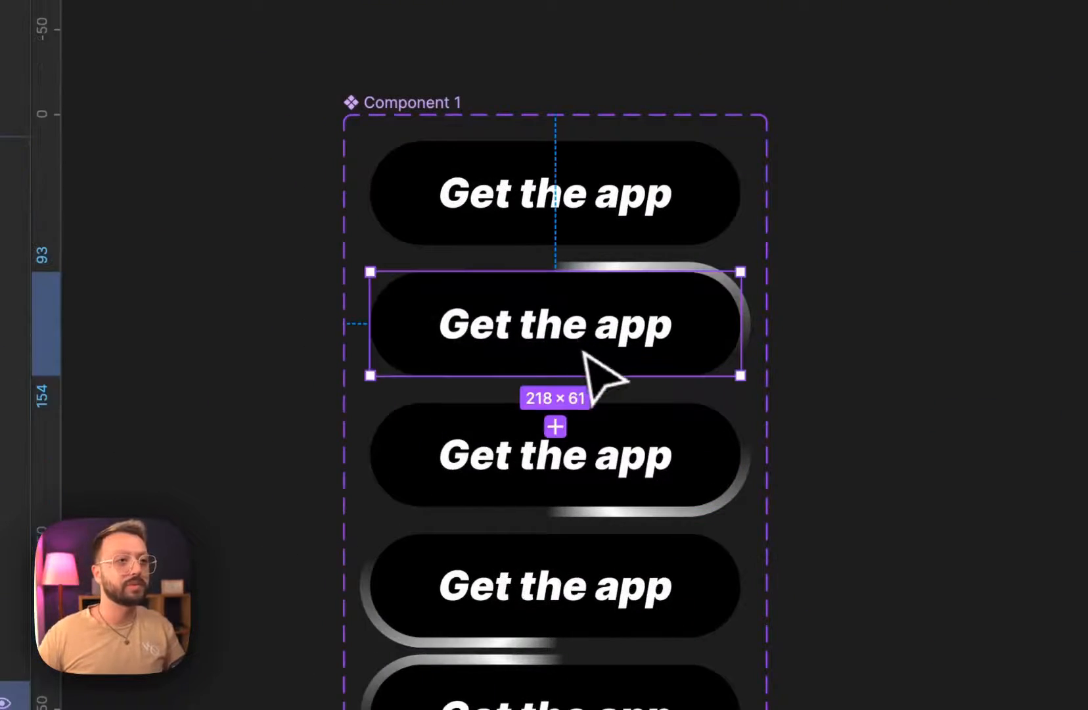
click(933, 113)
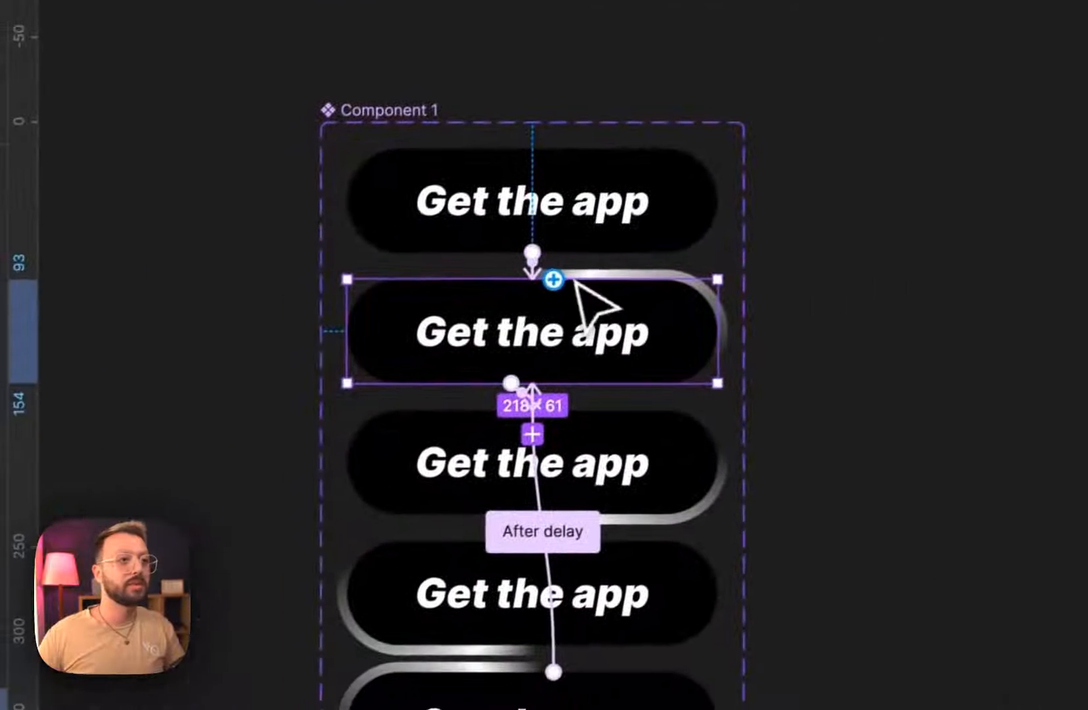
drag(497, 316, 595, 234)
drag(642, 174, 641, 173)
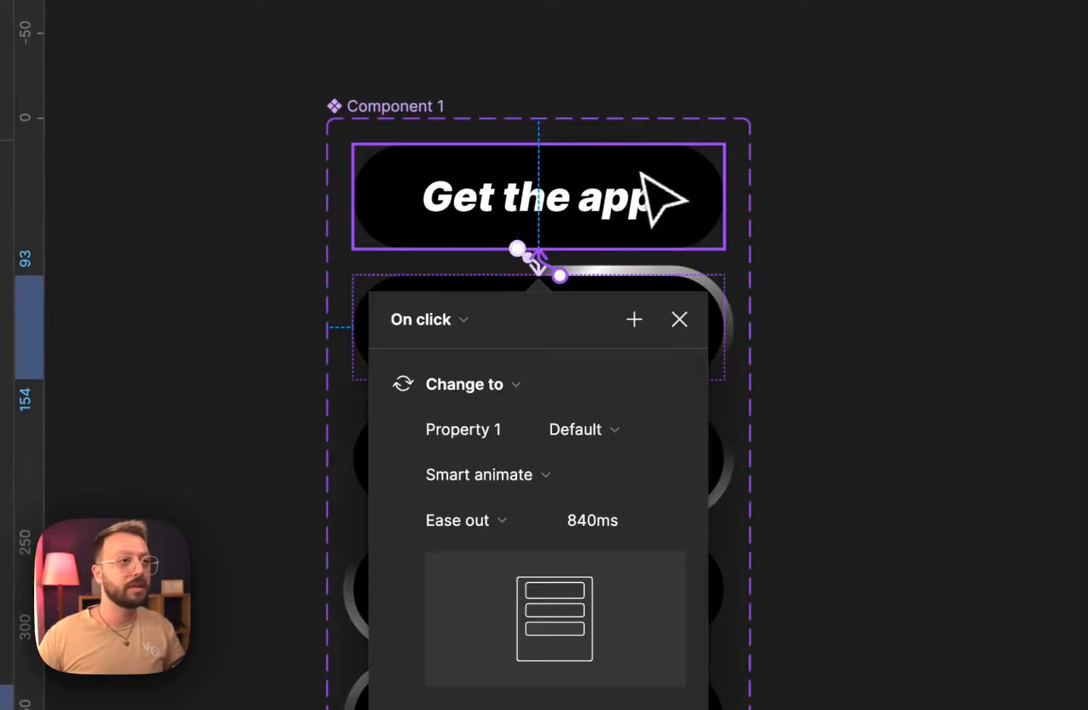
- Set the Variant2-to-Default interaction to trigger on Mouse leave with a duration of 420 ms
click(465, 321)
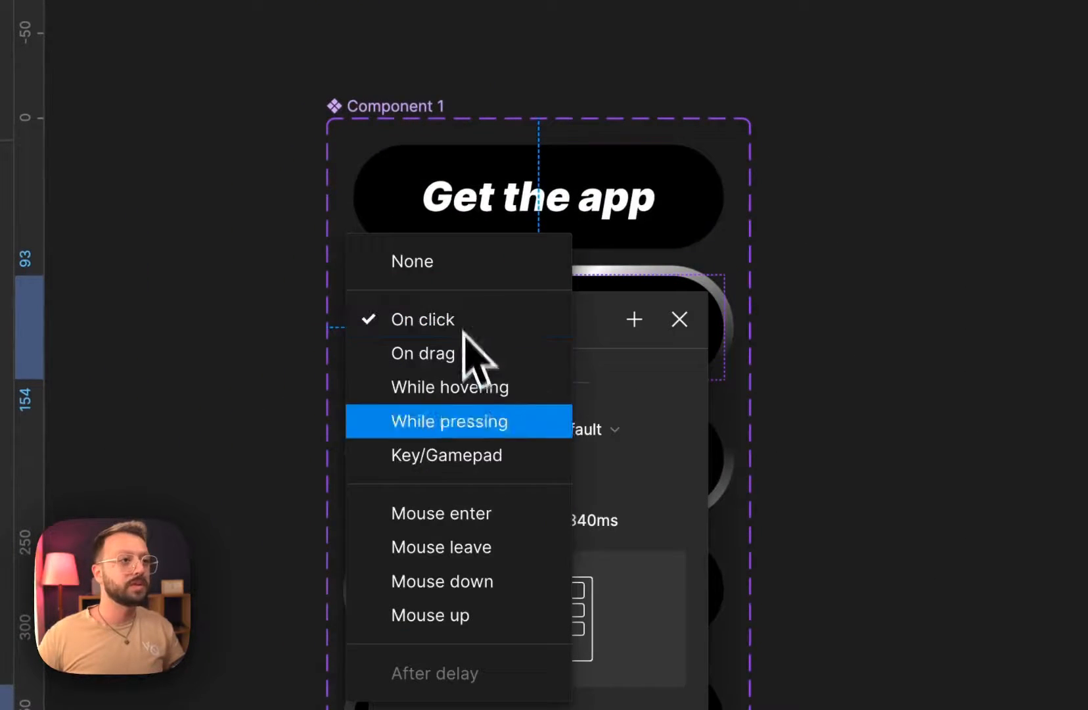
click(488, 548)
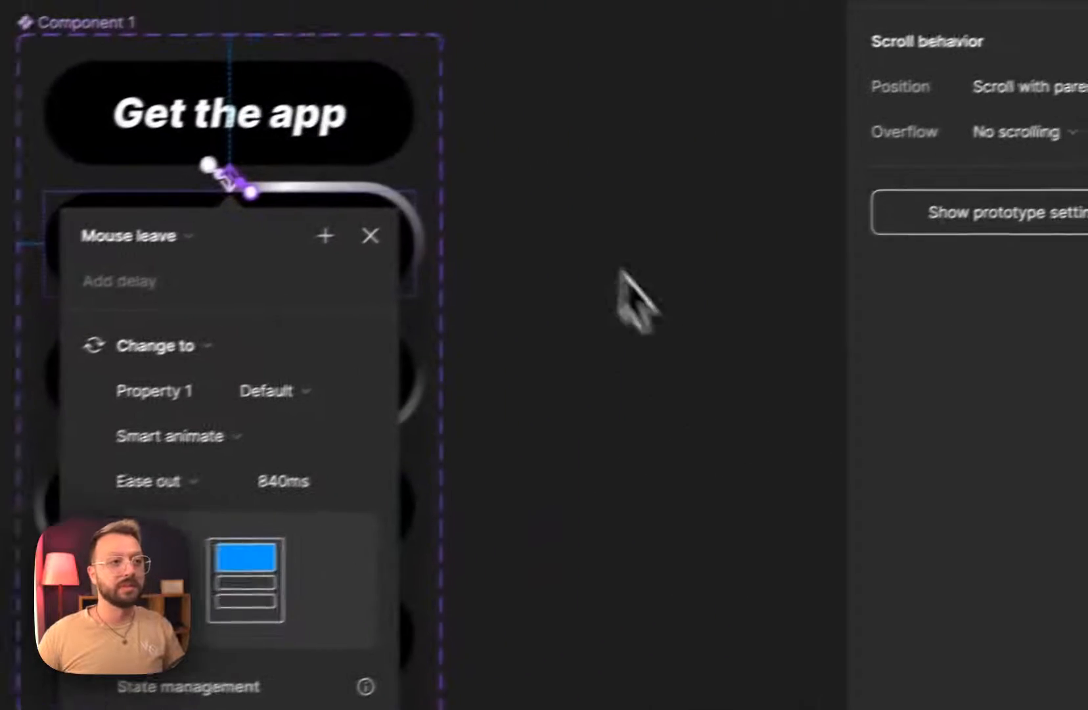
click(289, 486)
text(420)
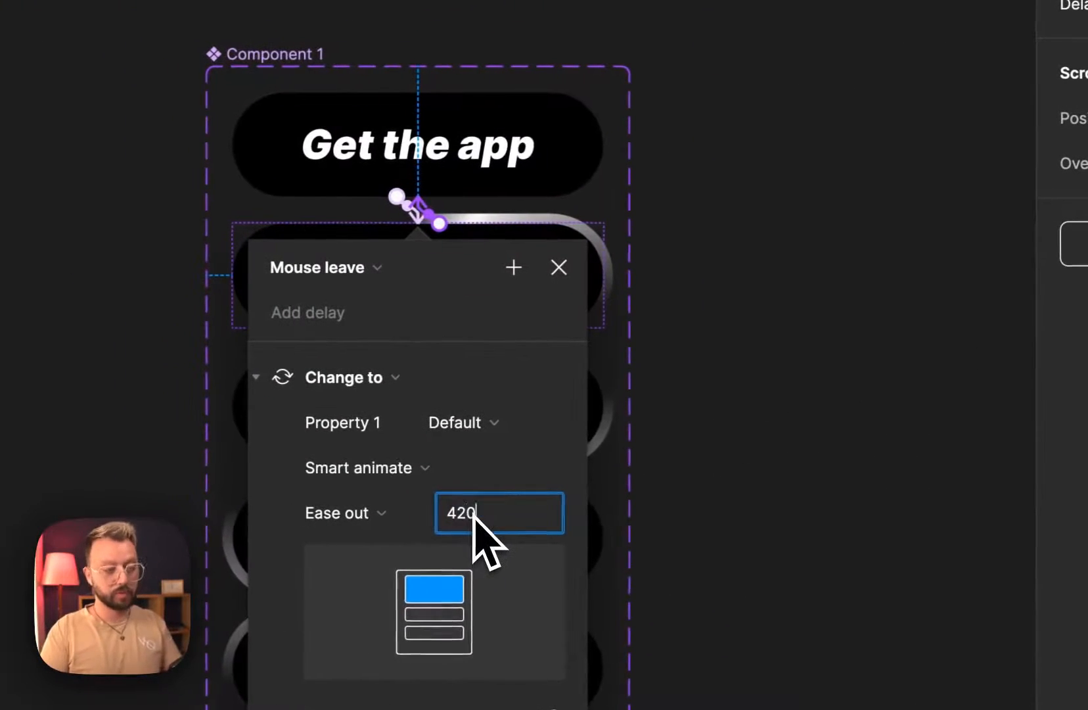
click(739, 273)
- Connect Variant3 to the Default variant with an interaction triggered on Mouse leave
click(494, 370)
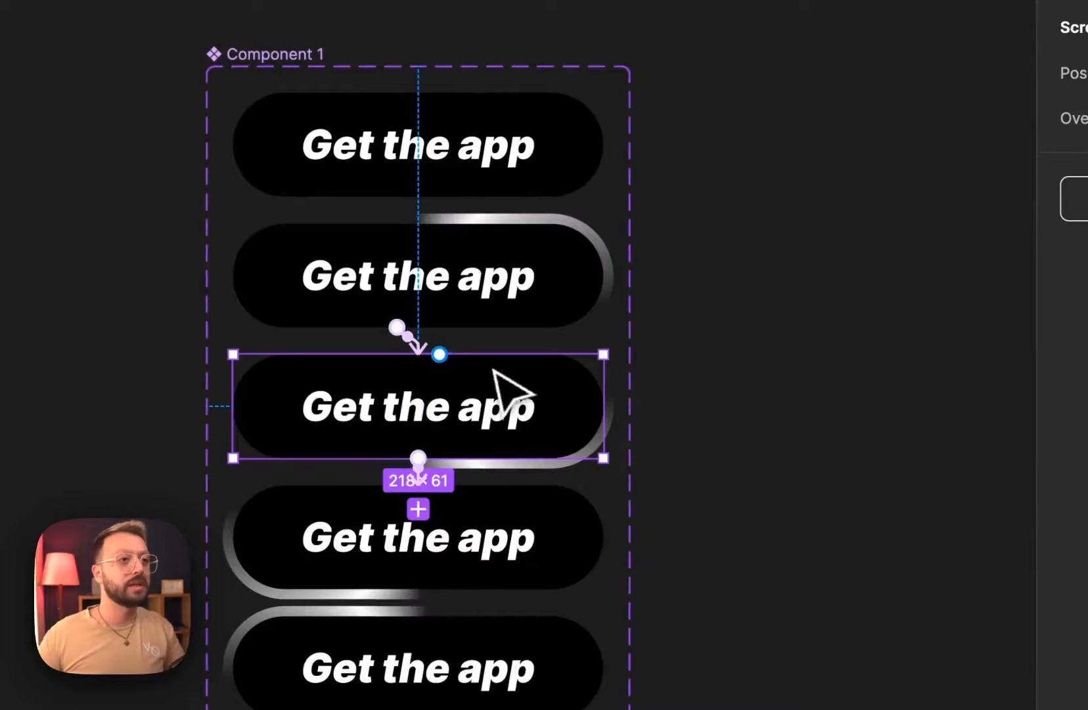
drag(440, 354, 452, 169)
click(339, 266)
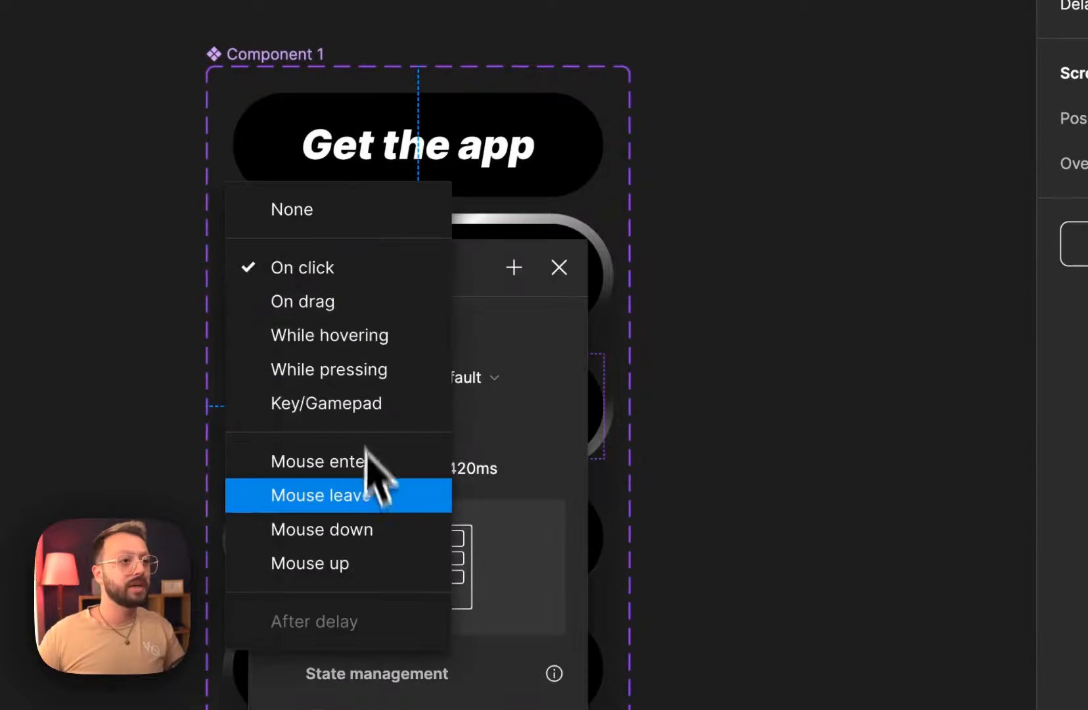
click(368, 493)
- Connect Variant4 to the Default variant with an interaction triggered on Mouse leave
scroll(432, 539, down, 2)
click(559, 503)
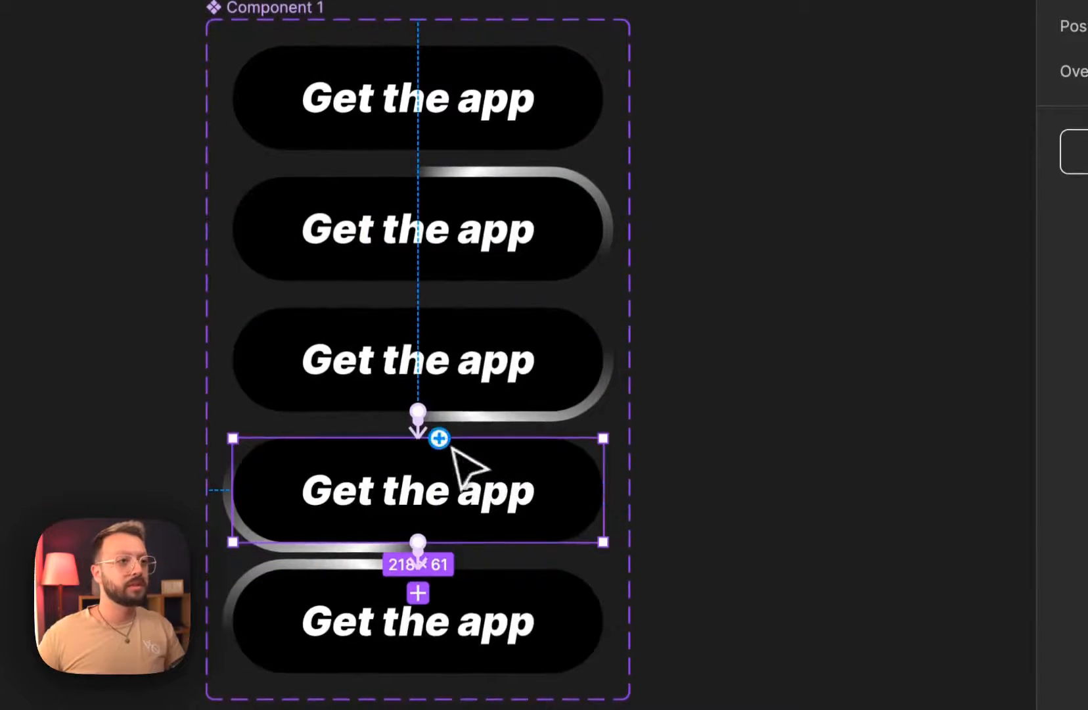
drag(439, 439, 387, 128)
click(316, 221)
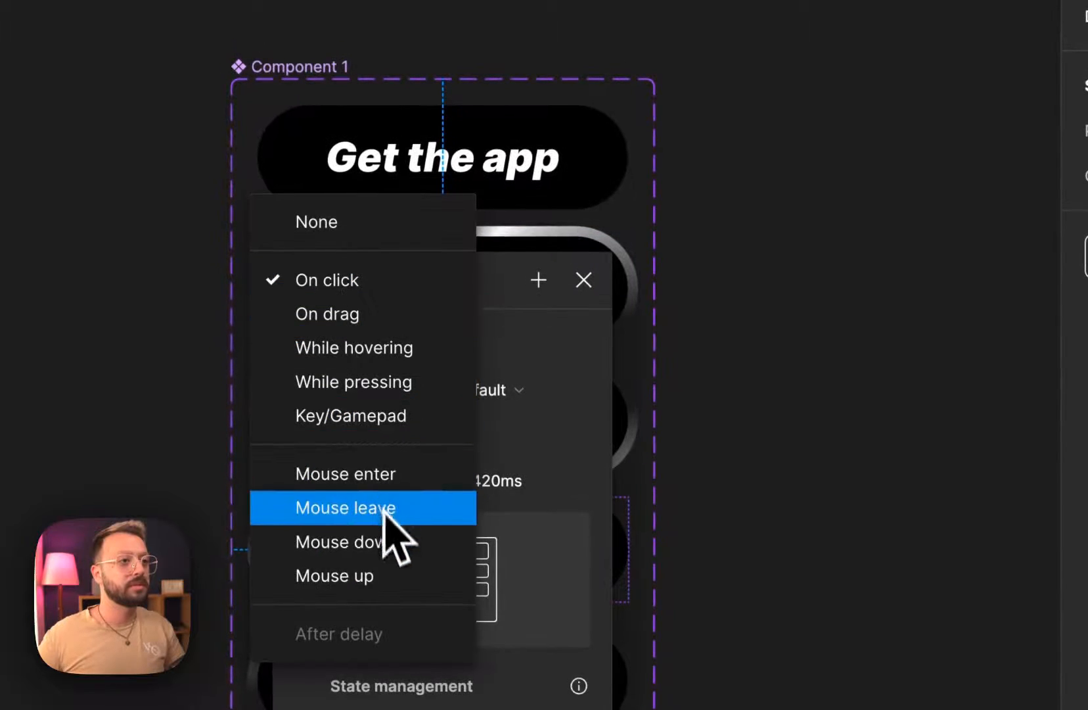
click(452, 514)
click(741, 545)
- Connect Variant5 to the Default variant with an interaction triggered on Mouse leave
click(524, 548)
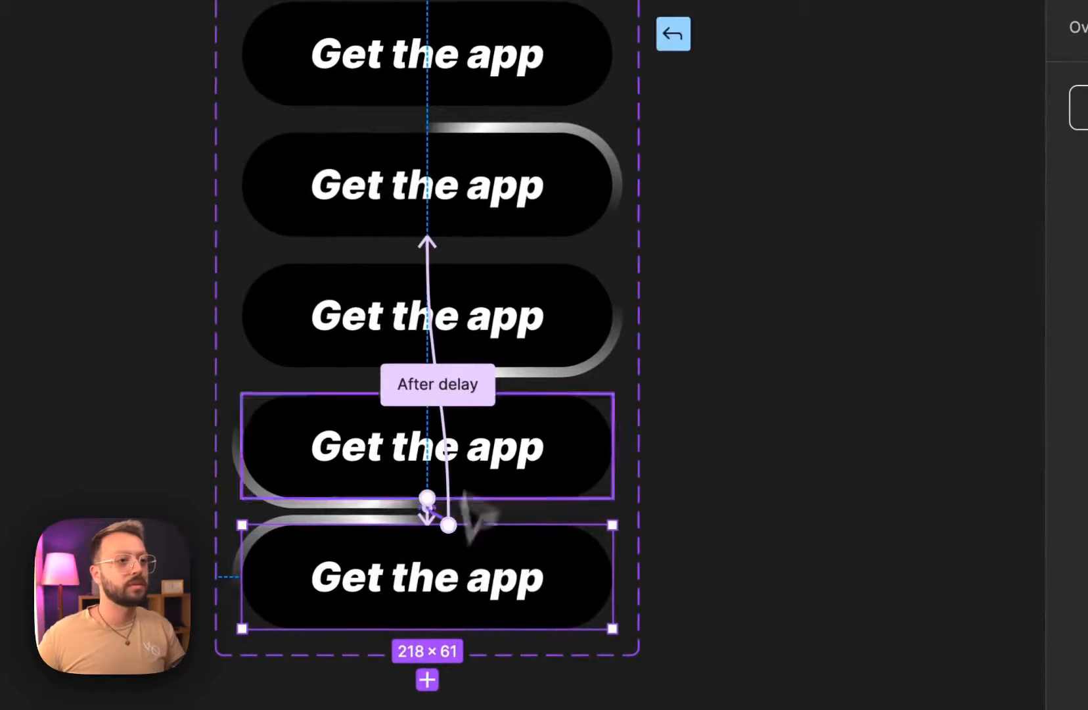
drag(464, 493, 401, 47)
click(318, 175)
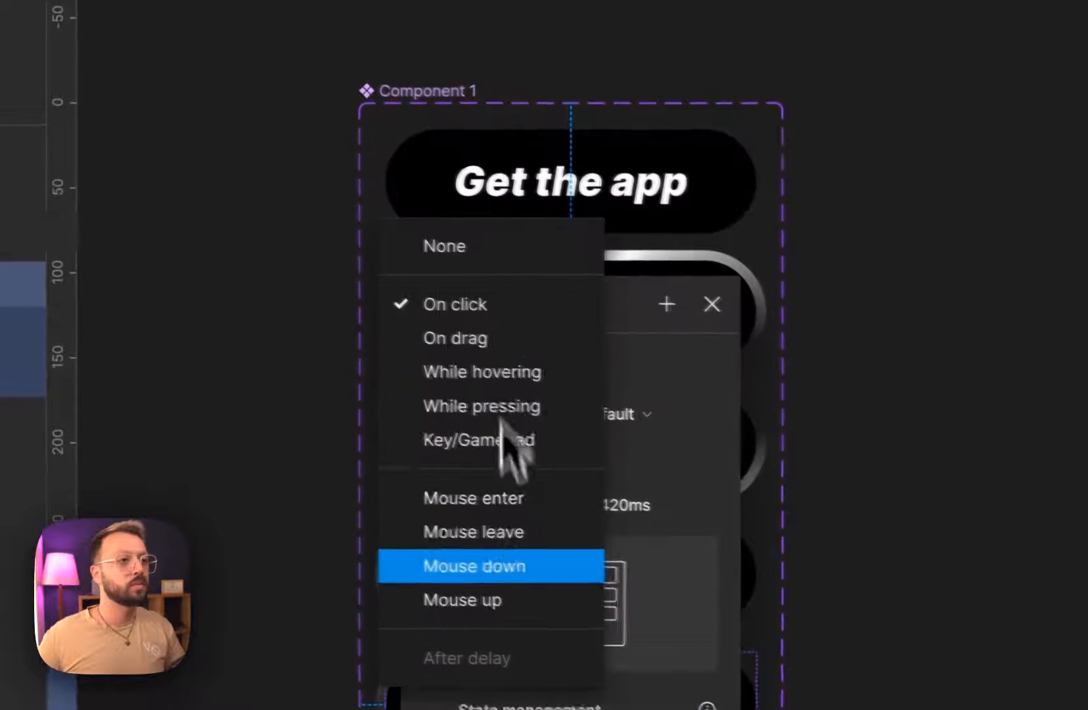
click(500, 532)
click(853, 416)
- Check the button in the Page 3 prototype preview and return to the WarmUP design file
click(518, 95)
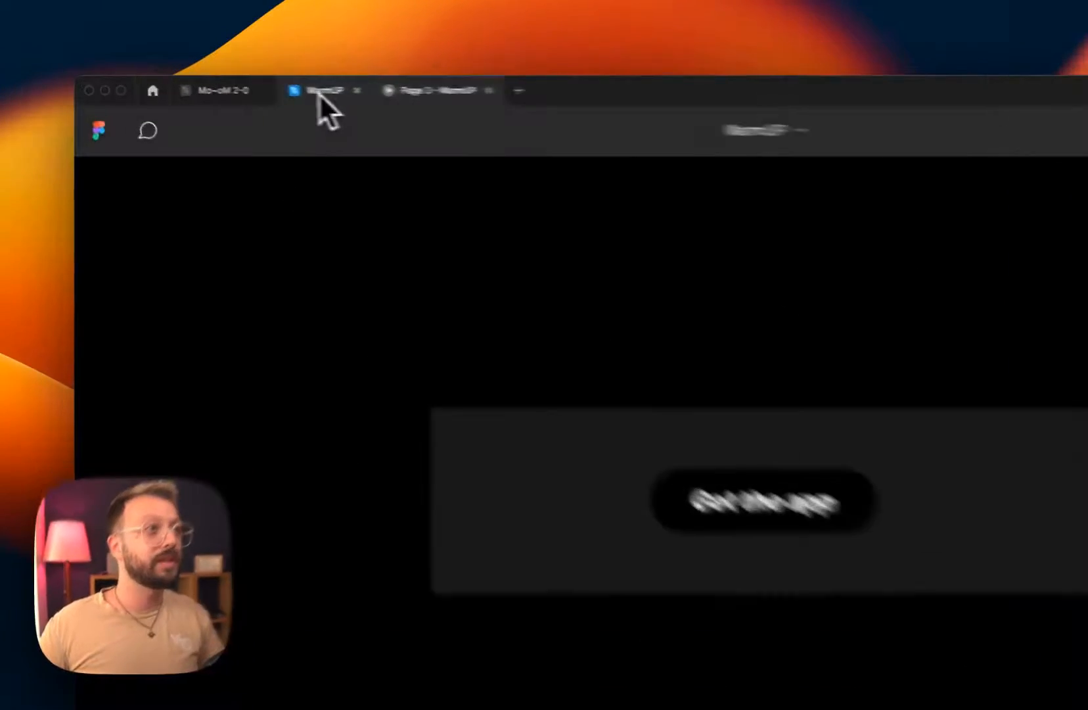
click(243, 85)
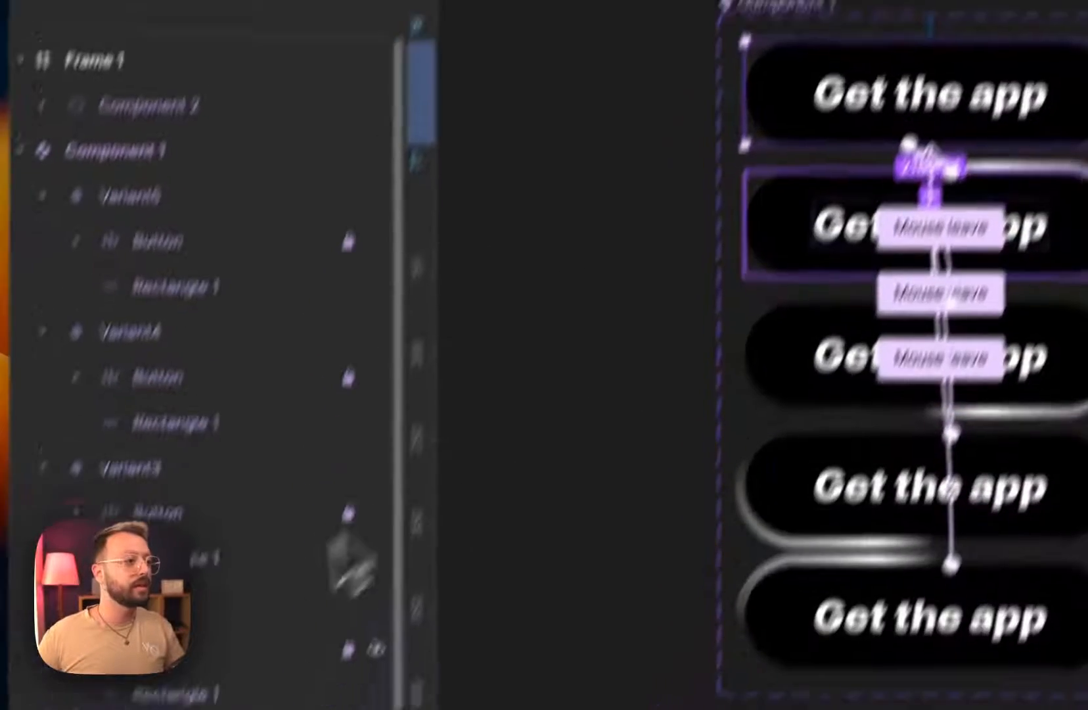
- Select Rectangle 1 in all variants of the component and apply a Layer blur effect with a blur of 16
scroll(282, 559, down, 2)
click(270, 610)
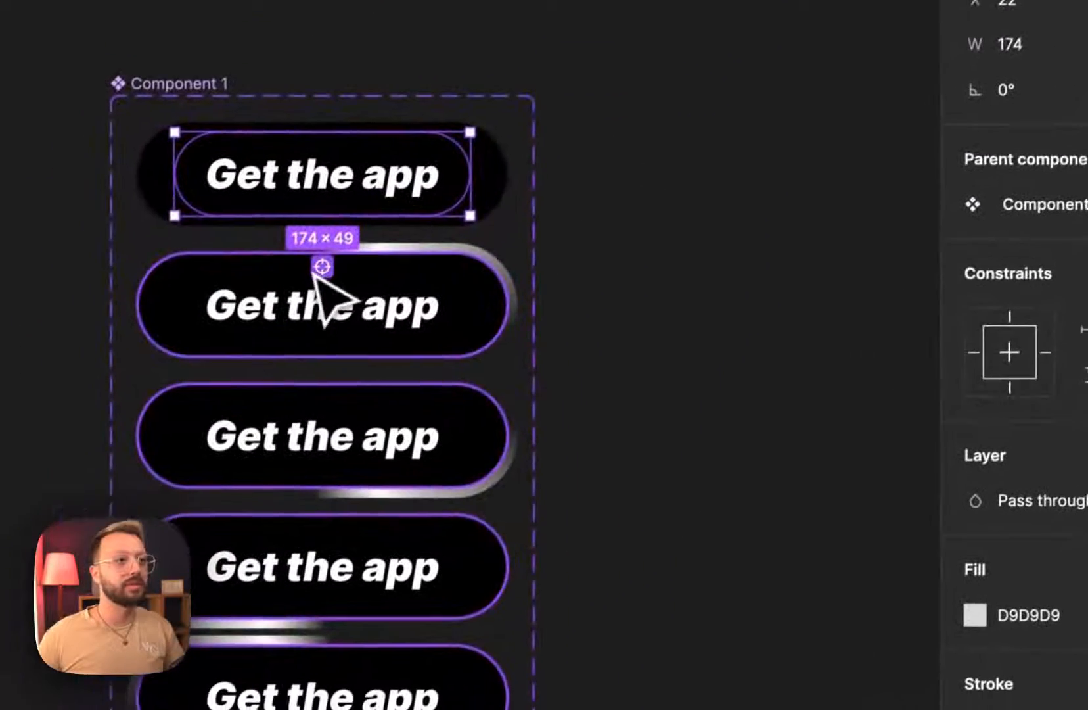
key(super+alt+a)
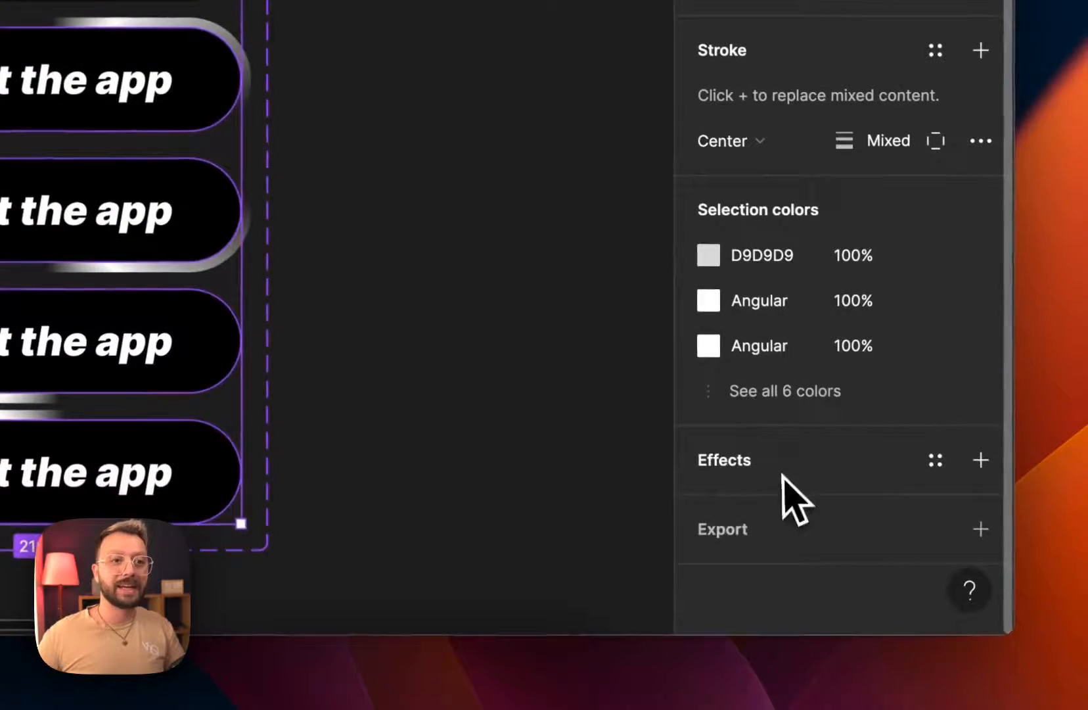
click(784, 466)
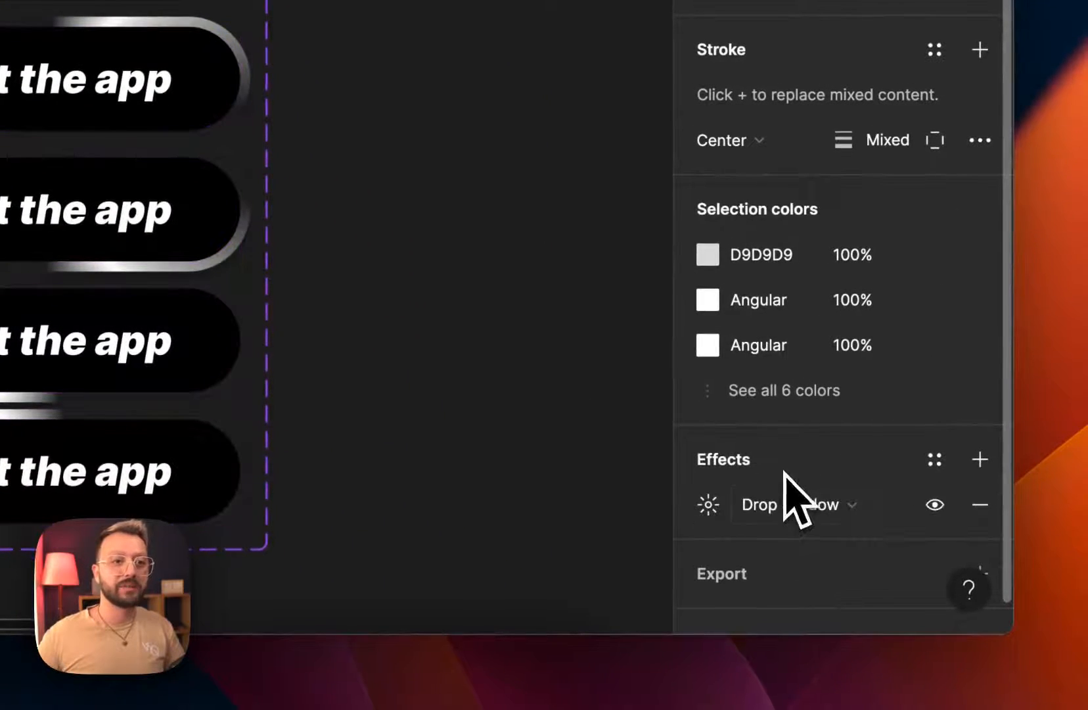
click(788, 503)
click(813, 537)
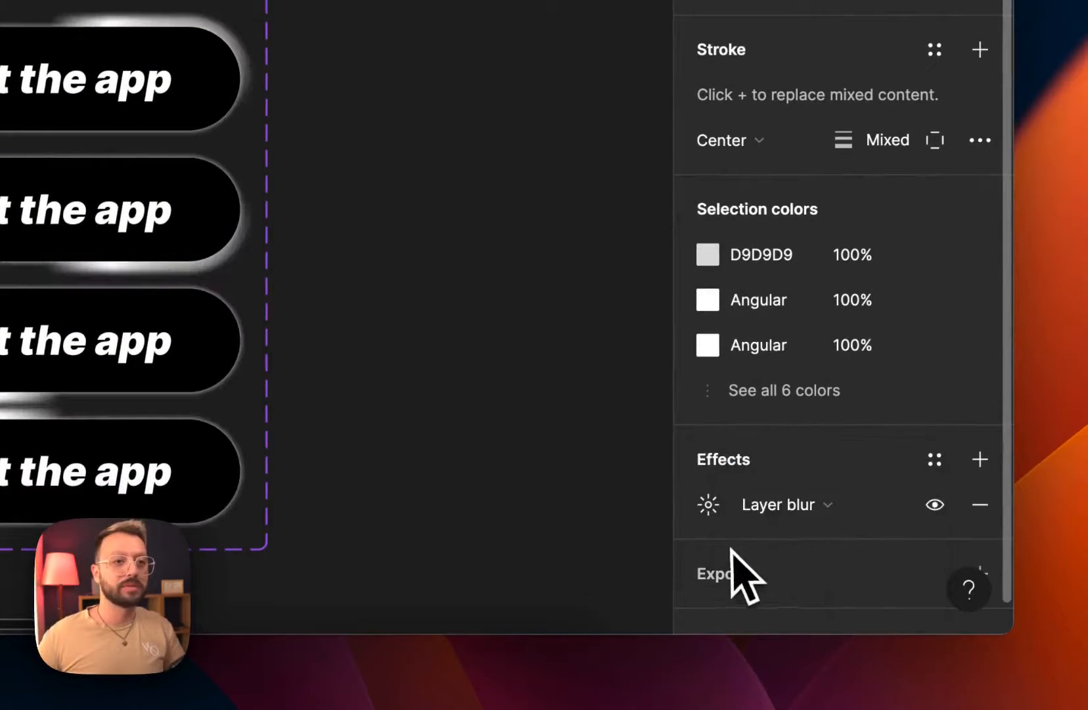
click(727, 518)
key(shift+Down)
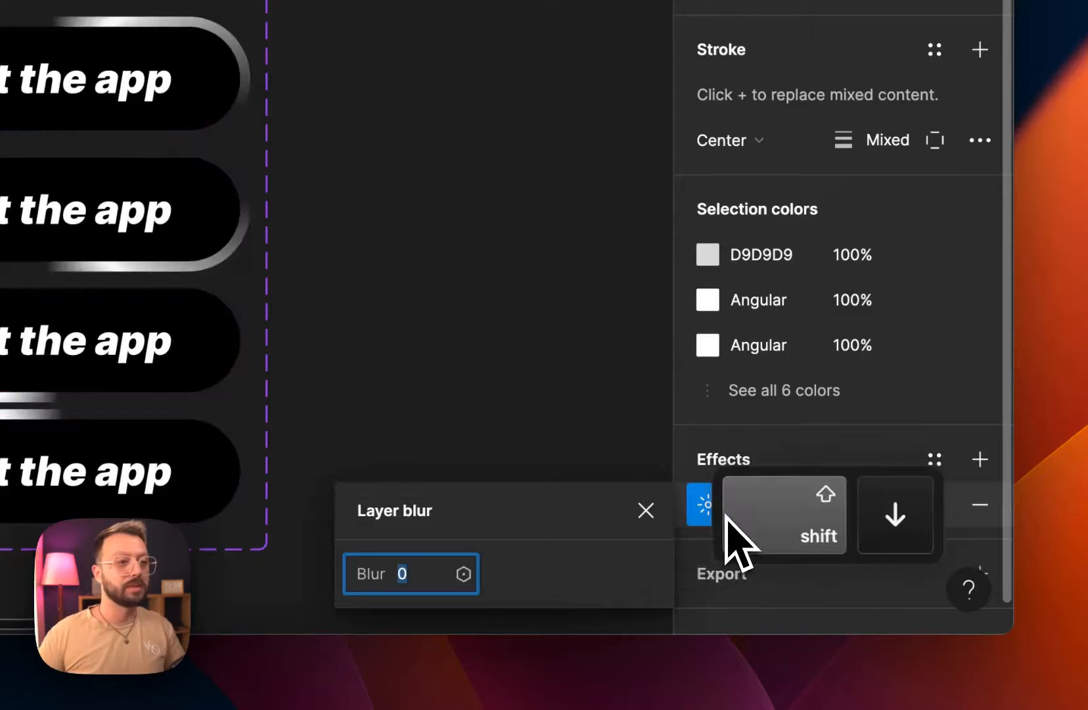
key(shift+Up)
key(shift+Up)
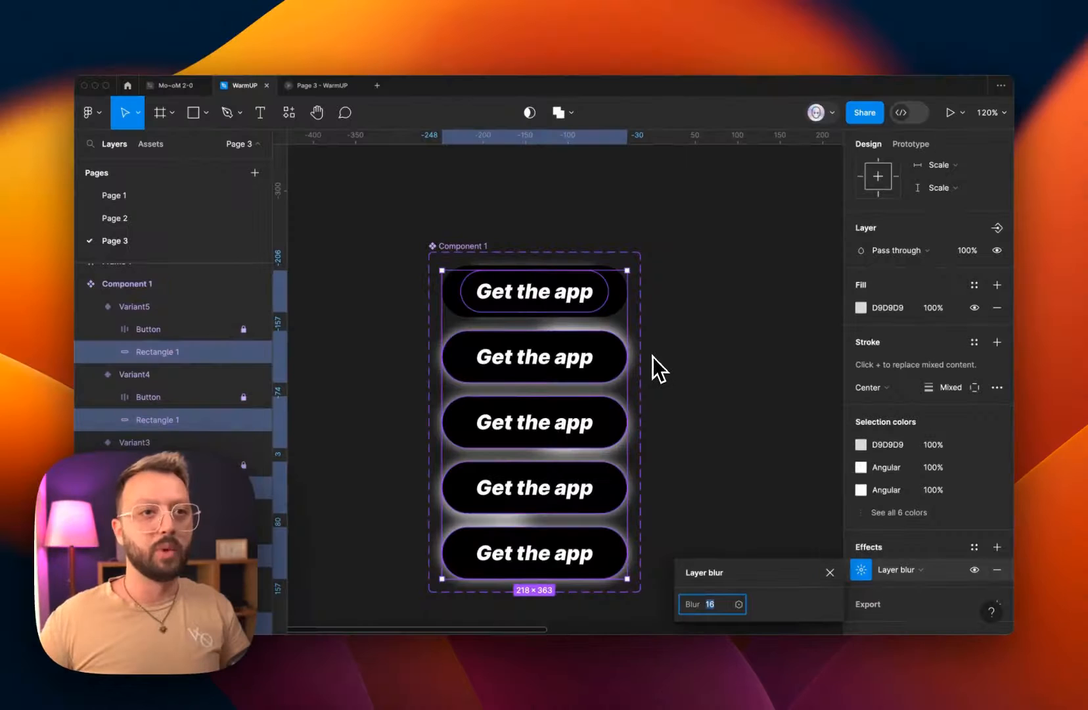
- Remove the D9D9D9 fill from the selected rectangles and switch to the Page 3 prototype preview
click(997, 308)
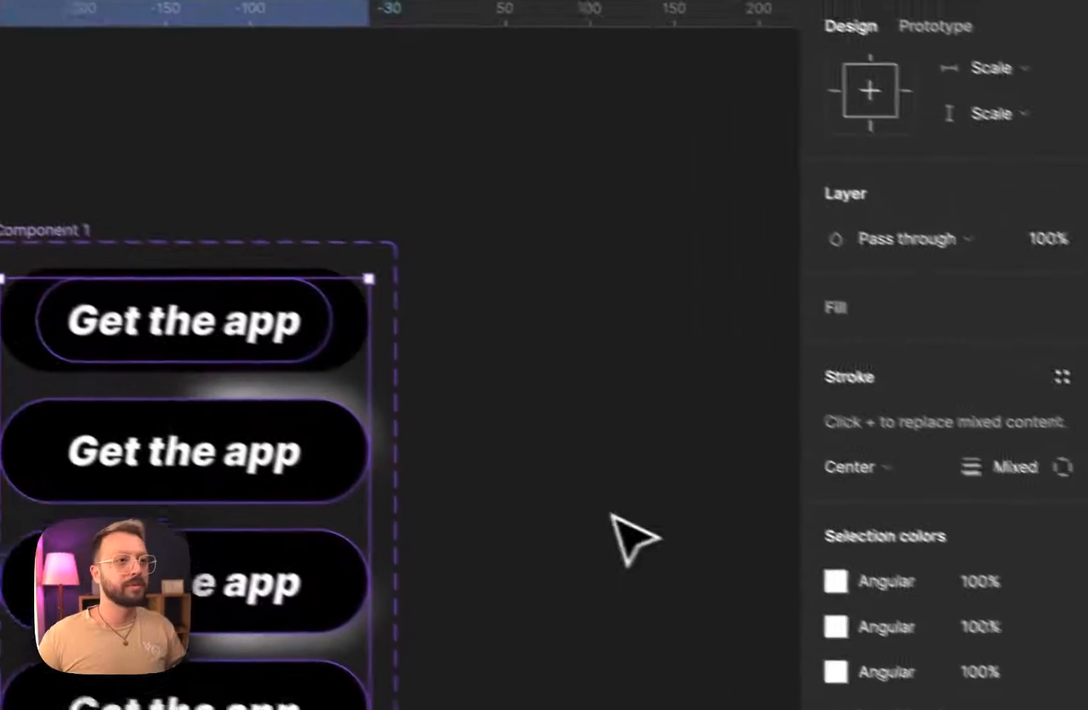
click(748, 388)
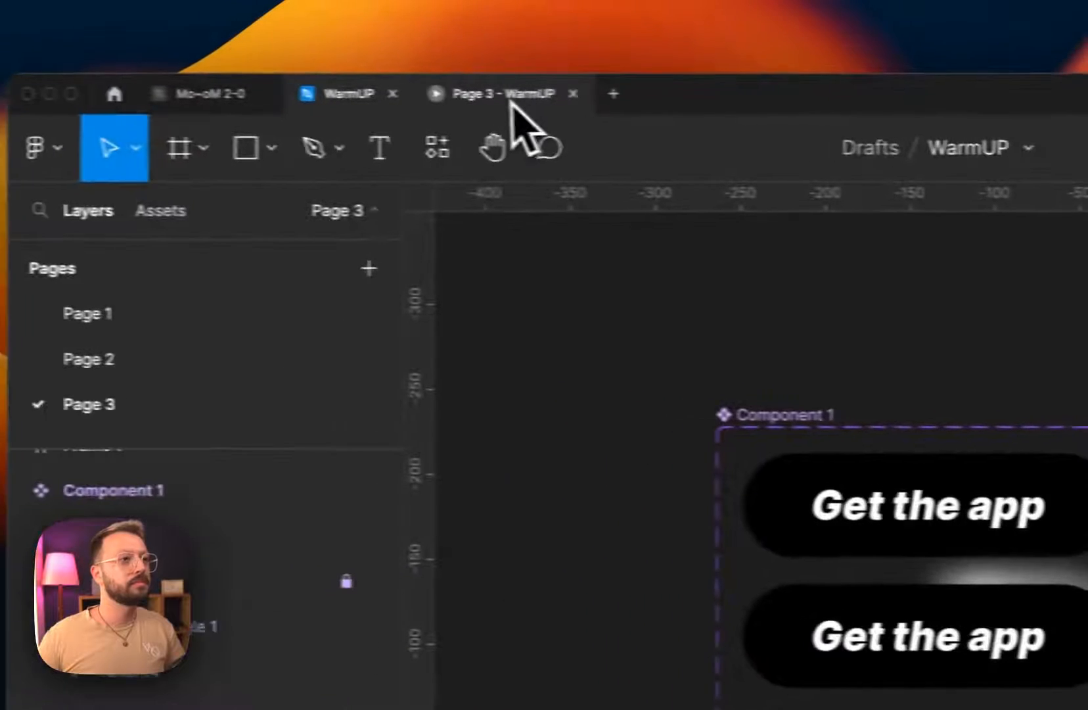
click(174, 72)
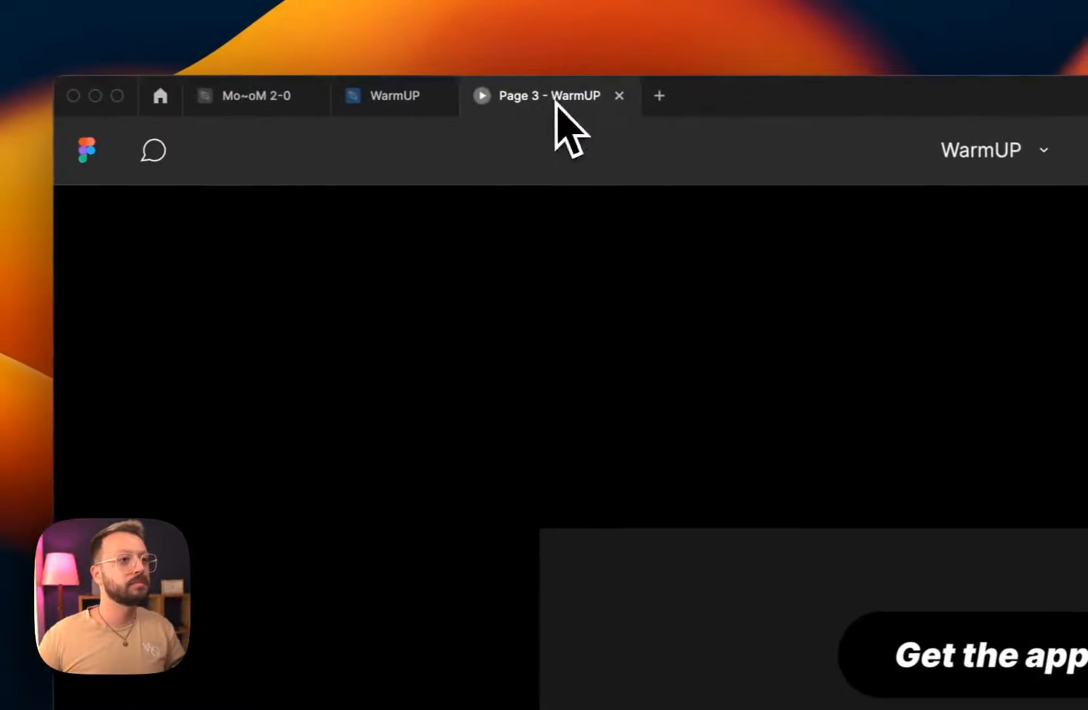